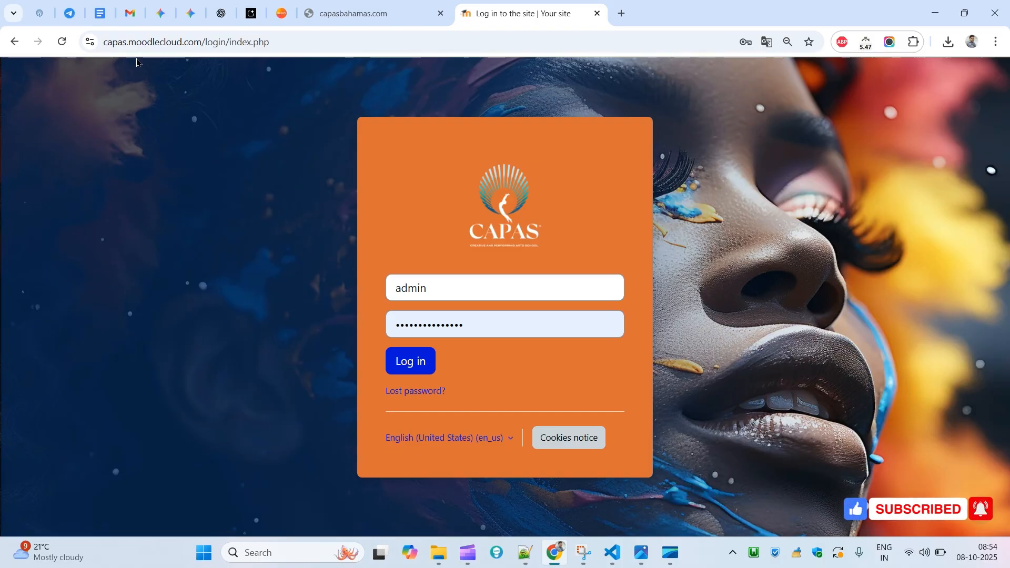
pyautogui.moveTo(151, 39); pyautogui.dragTo(153, 40)
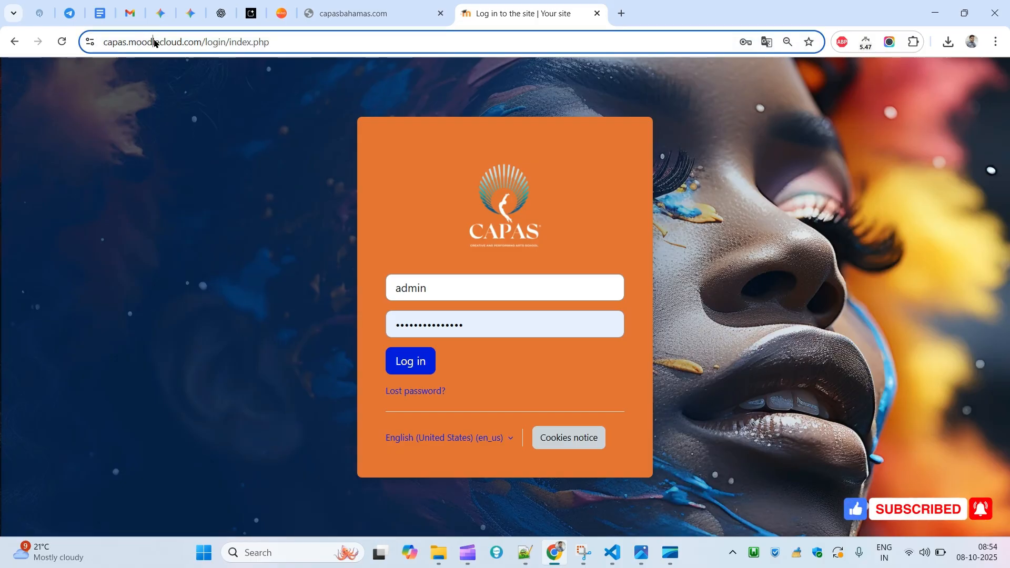
pyautogui.doubleClick(187, 41)
pyautogui.doubleClick(154, 41)
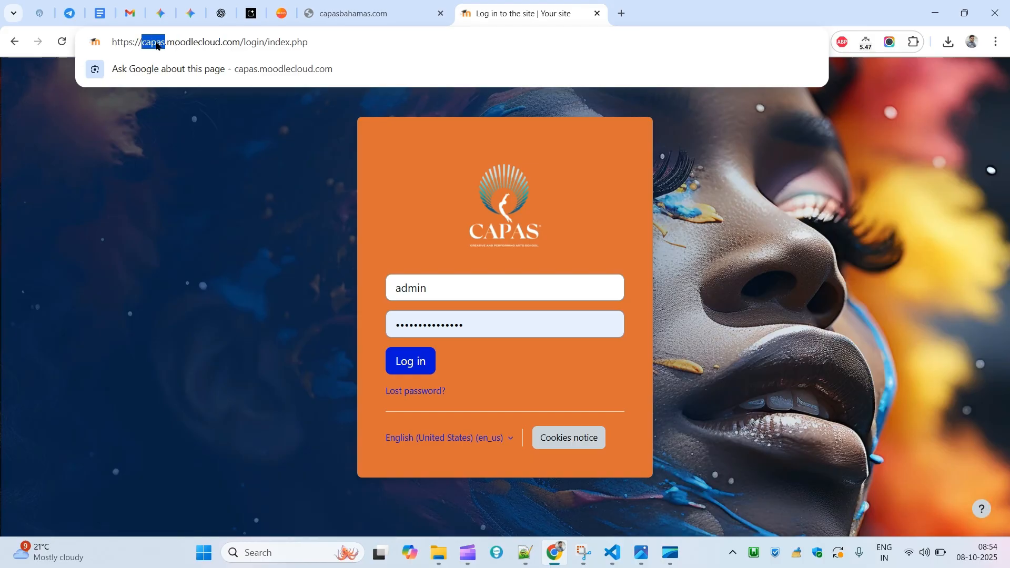
pyautogui.click(349, 187)
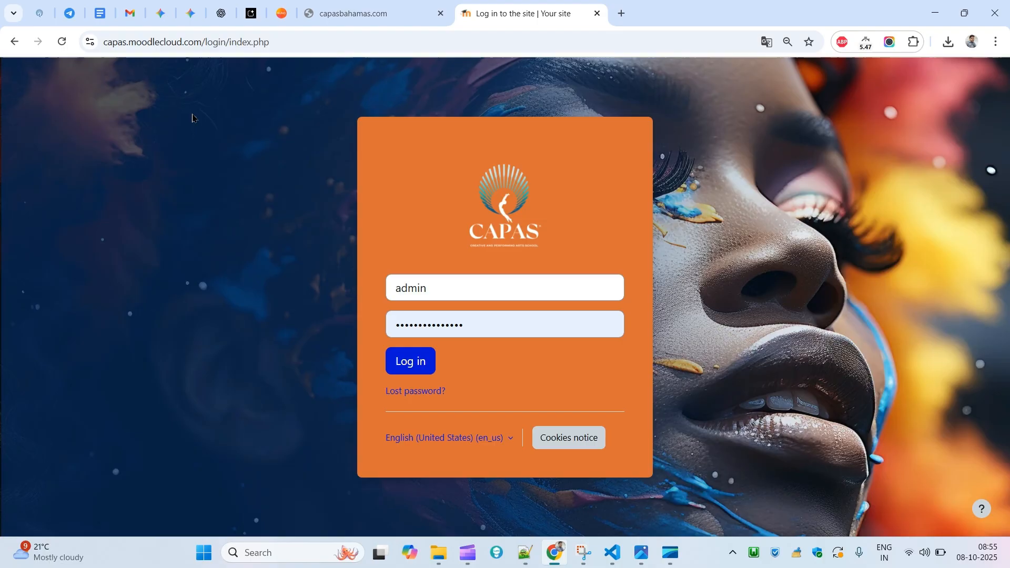
# - Log in to the site with the prefilled admin credentials
pyautogui.click(415, 365)
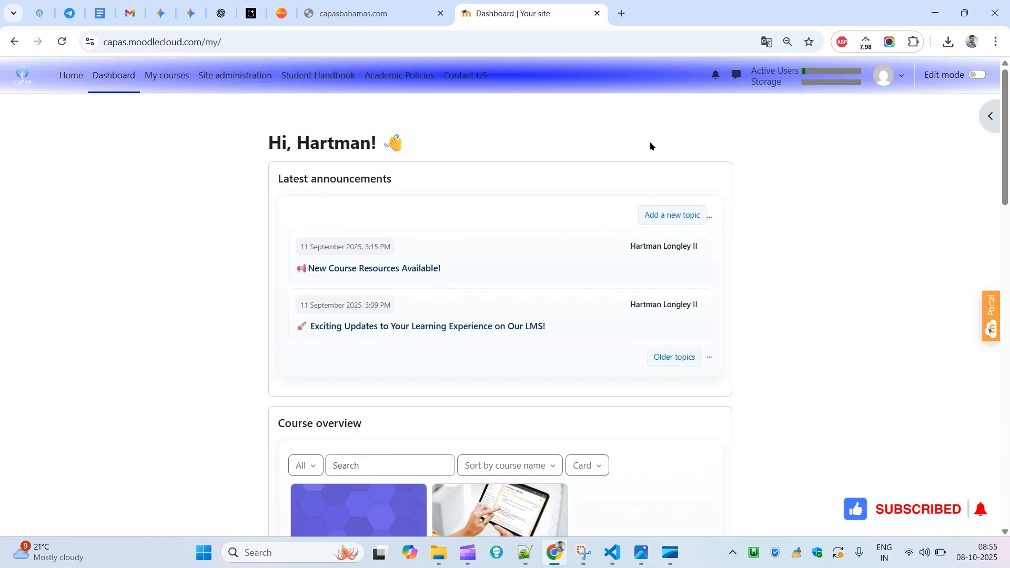
pyautogui.scroll(-7, 965, 192)
pyautogui.scroll(7, 964, 193)
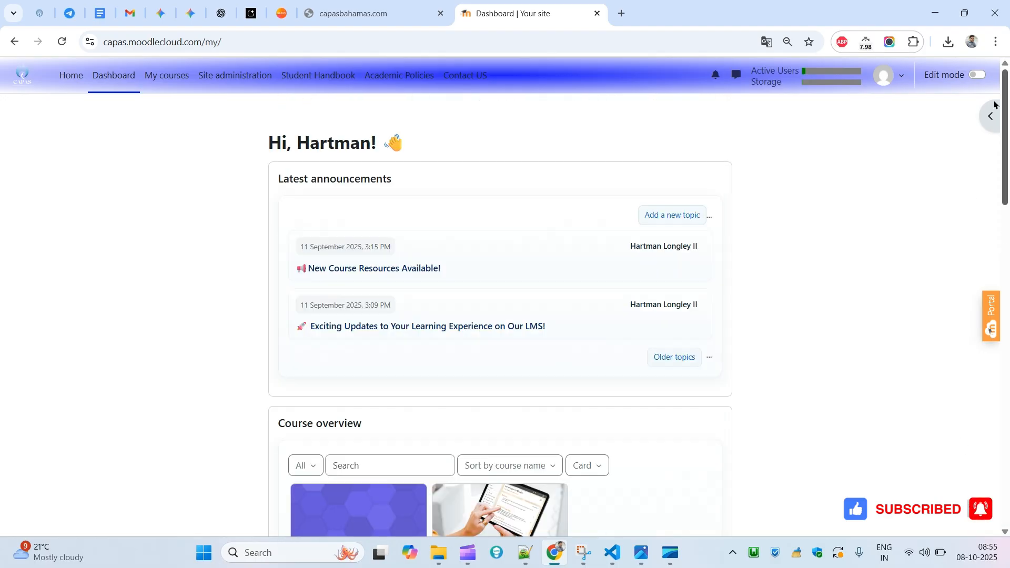
# - Open the Logos settings in Site administration's Appearance section and review the logo and favicon fields
pyautogui.click(223, 77)
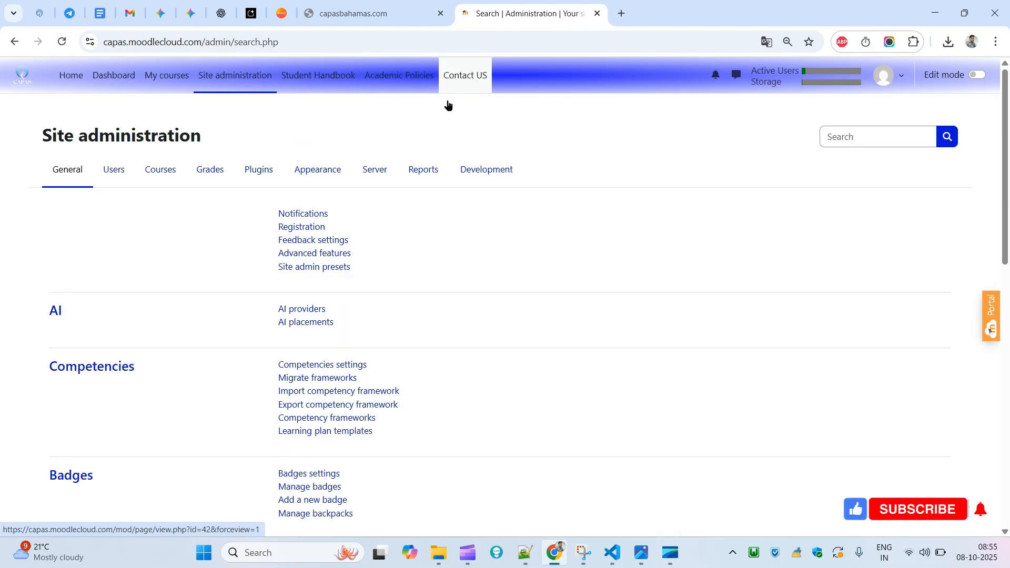
pyautogui.click(311, 170)
pyautogui.click(295, 217)
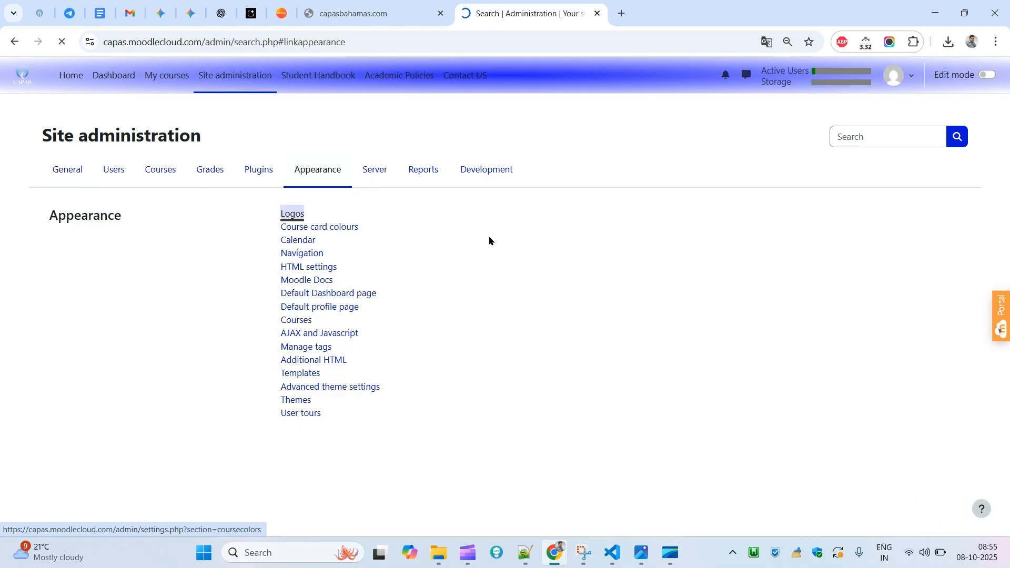
pyautogui.moveTo(1005, 146); pyautogui.dragTo(1006, 190)
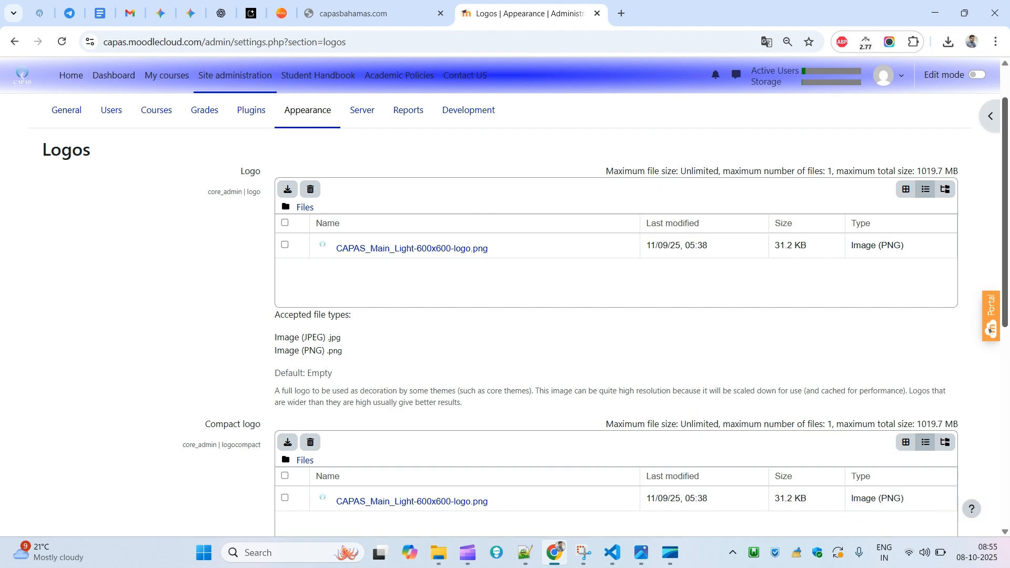
pyautogui.scroll(-8, 993, 368)
pyautogui.moveTo(1006, 436)
pyautogui.mouseDown()
pyautogui.moveTo(1008, 257)
pyautogui.moveTo(1006, 434)
pyautogui.mouseUp()
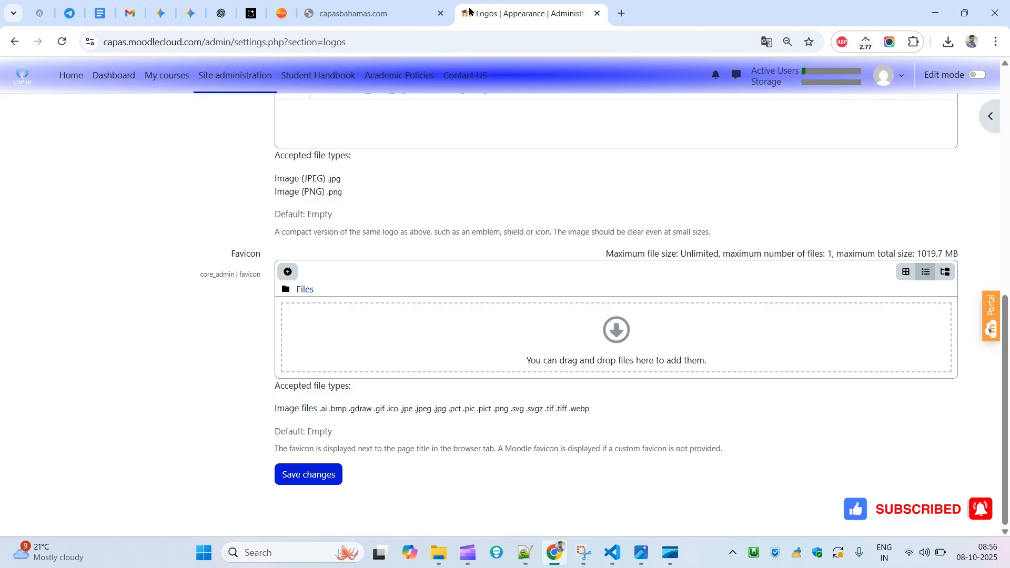
pyautogui.scroll(10, 438, 114)
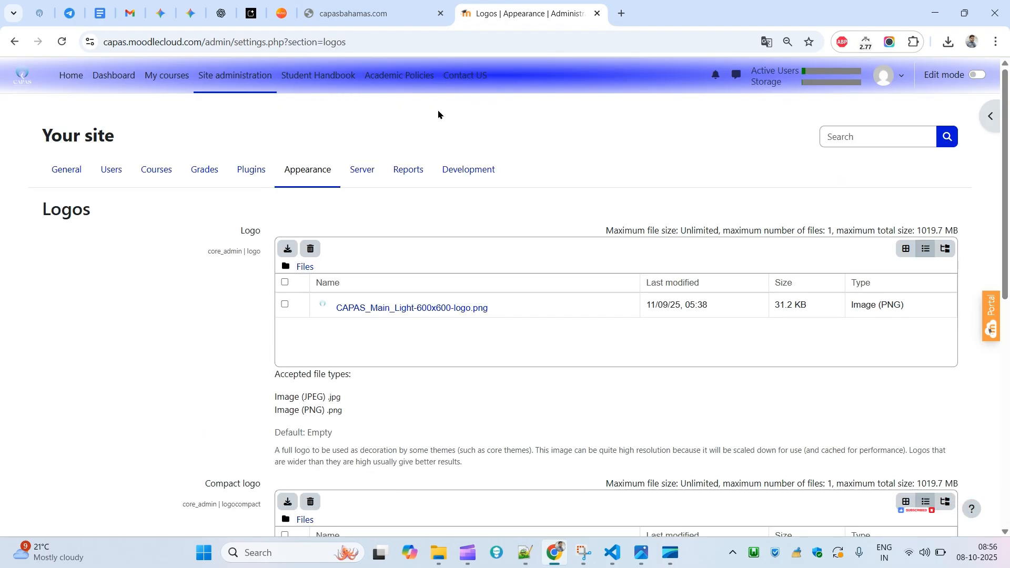
# - Return to the Appearance section and open the Additional HTML settings page
pyautogui.click(294, 171)
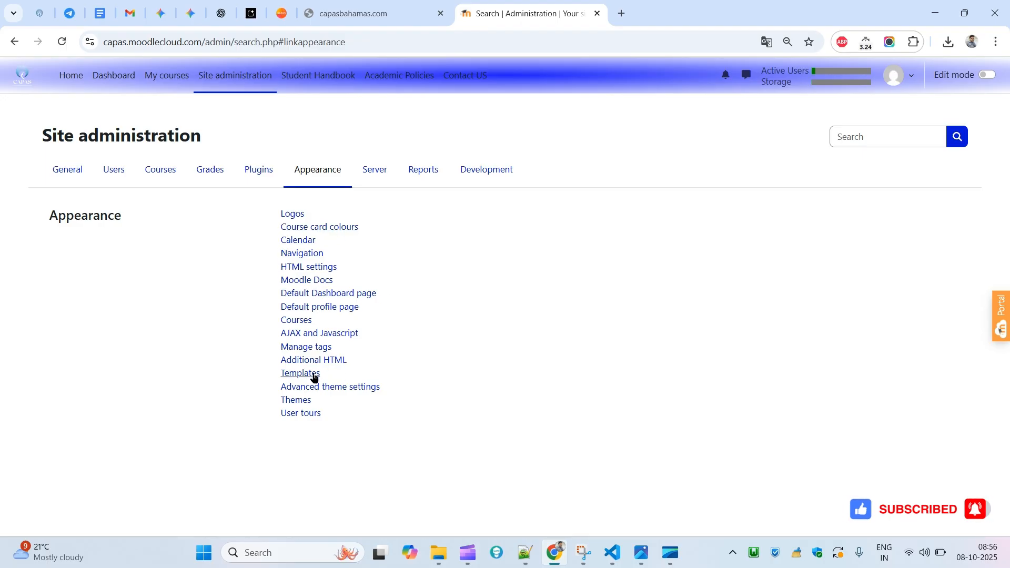
pyautogui.click(298, 363)
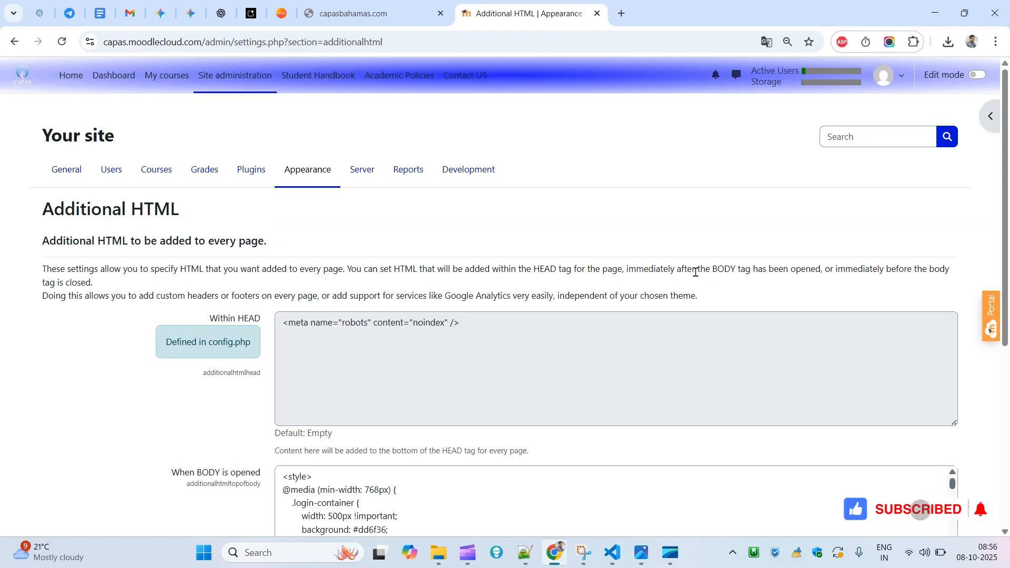
pyautogui.scroll(-4, 399, 243)
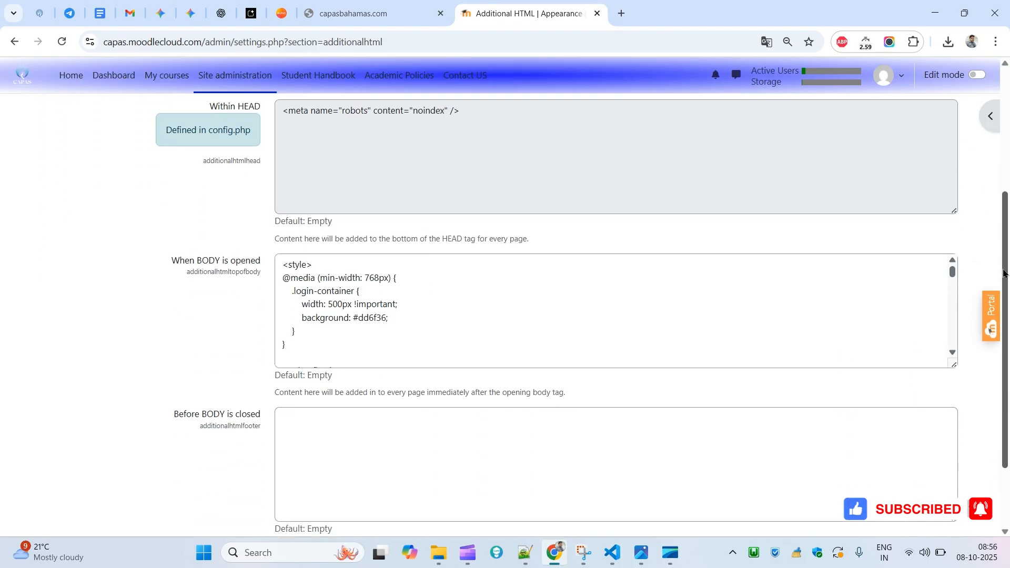
# - Examine the Within HEAD and When BODY is opened code fields
pyautogui.tripleClick(192, 260)
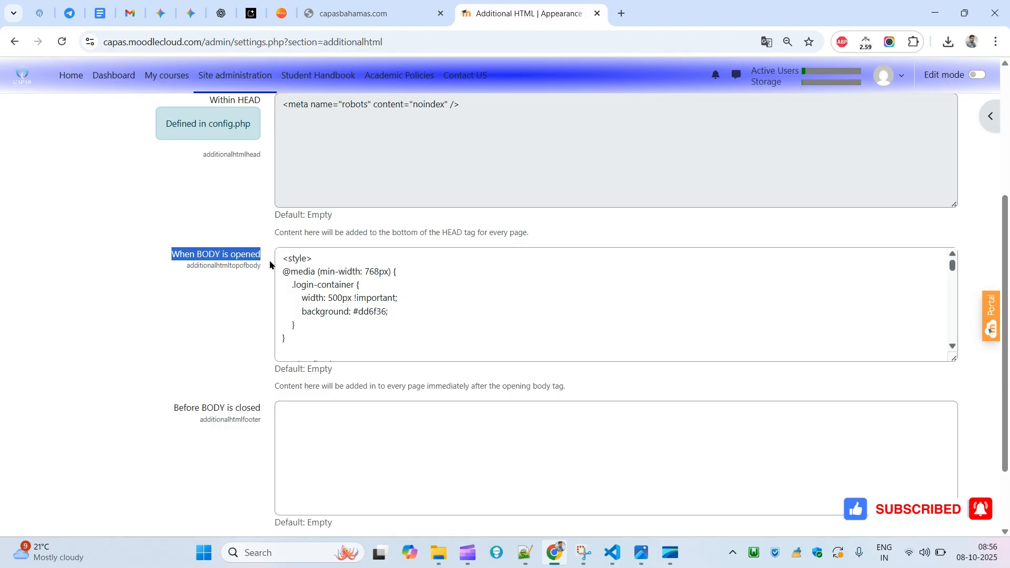
pyautogui.click(344, 323)
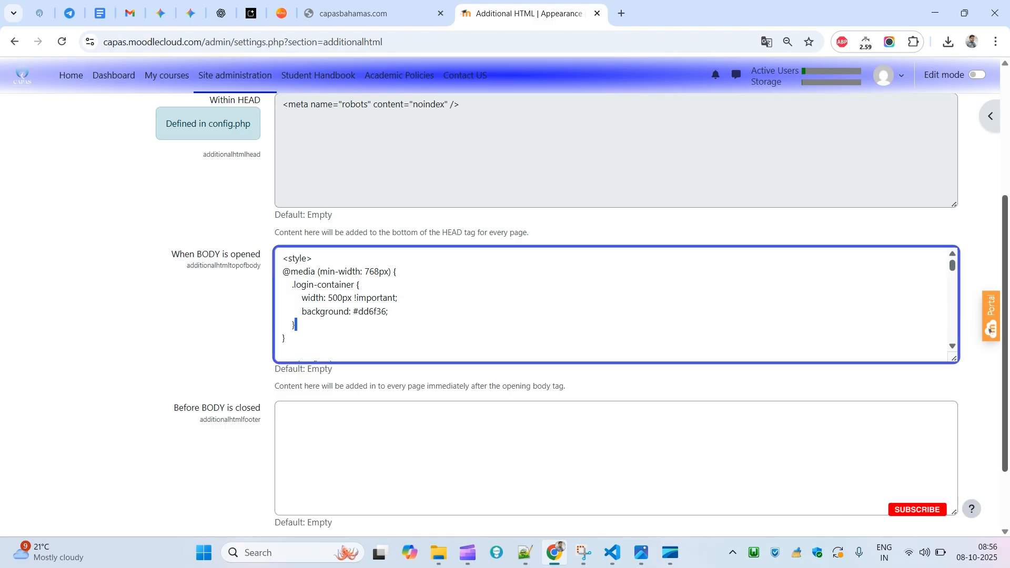
pyautogui.scroll(3, 965, 119)
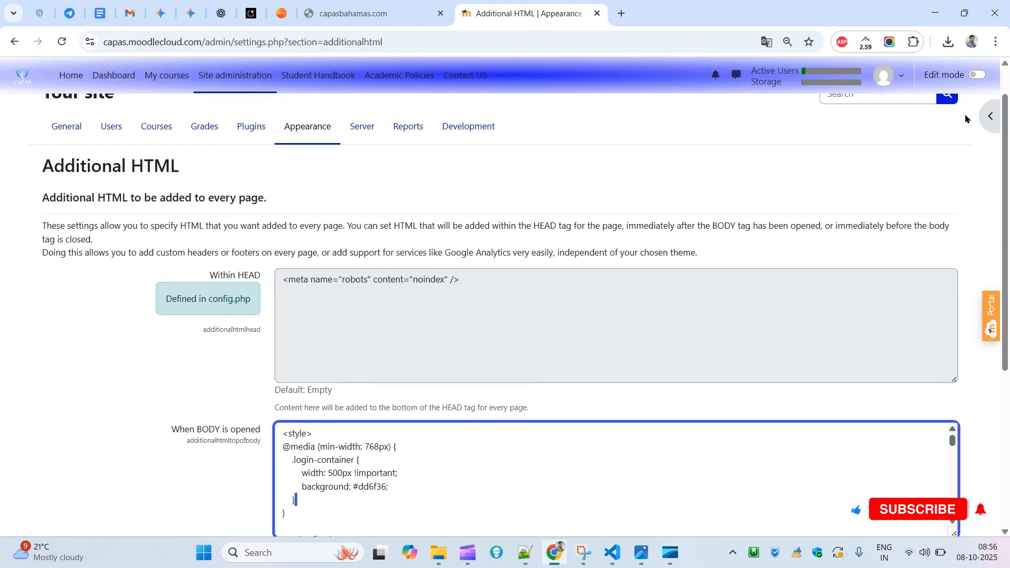
pyautogui.doubleClick(213, 279)
pyautogui.moveTo(213, 280); pyautogui.dragTo(442, 320)
pyautogui.tripleClick(443, 320)
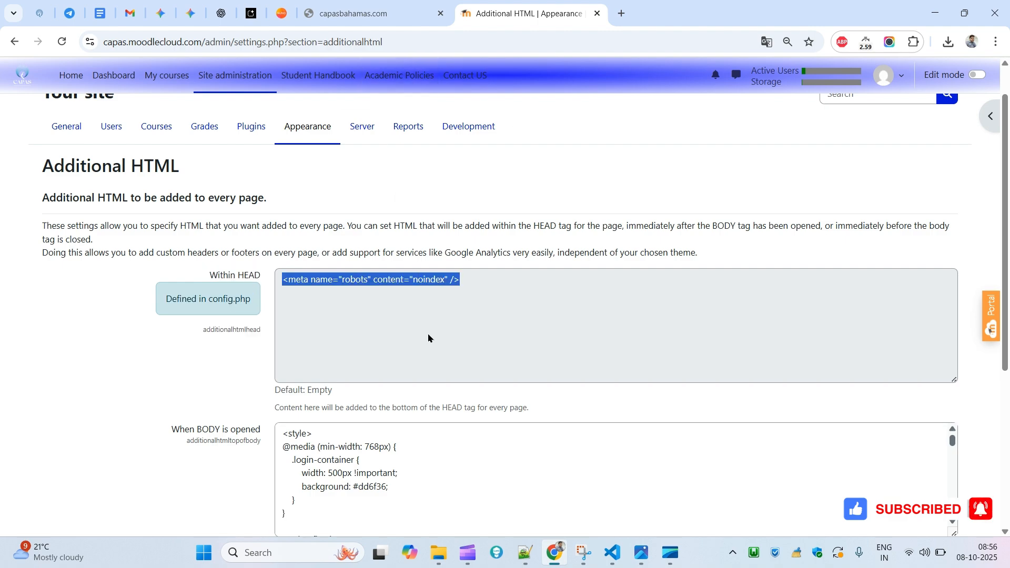
# - In a new tab, open the lms site and go to its Appearance Additional HTML settings
pyautogui.click(621, 13)
pyautogui.write('lms')
pyautogui.press('Return')
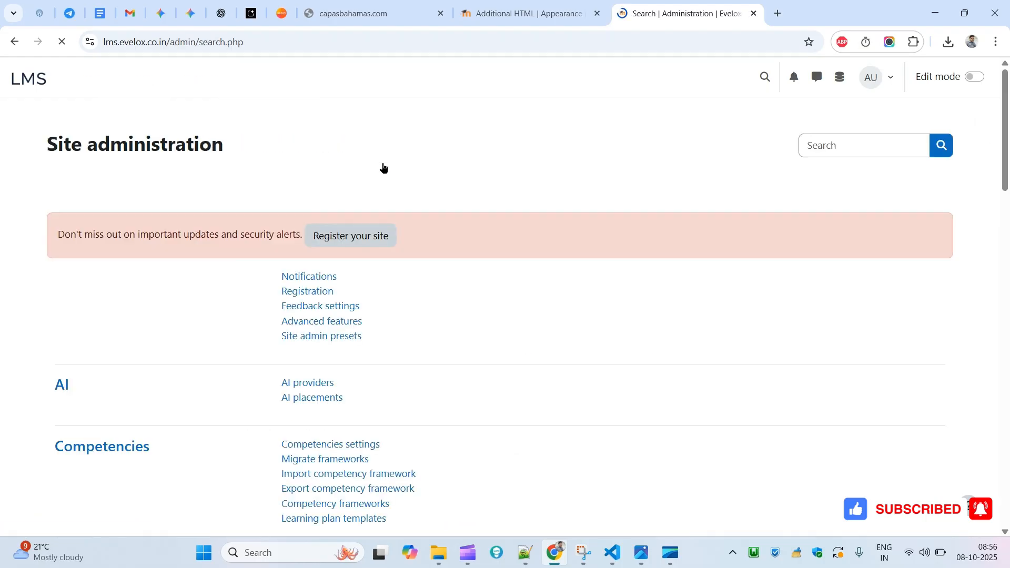
pyautogui.click(354, 181)
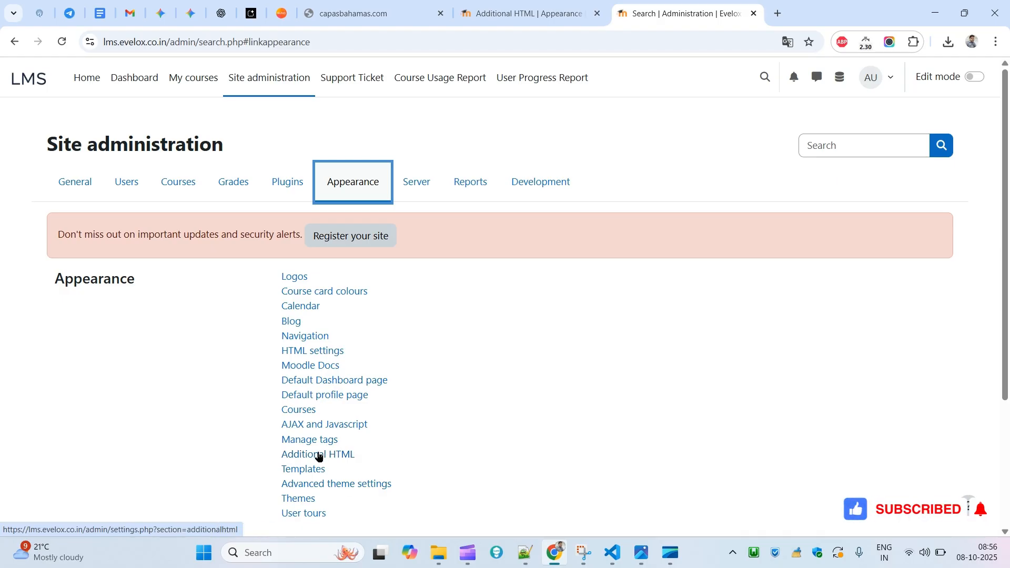
pyautogui.click(318, 455)
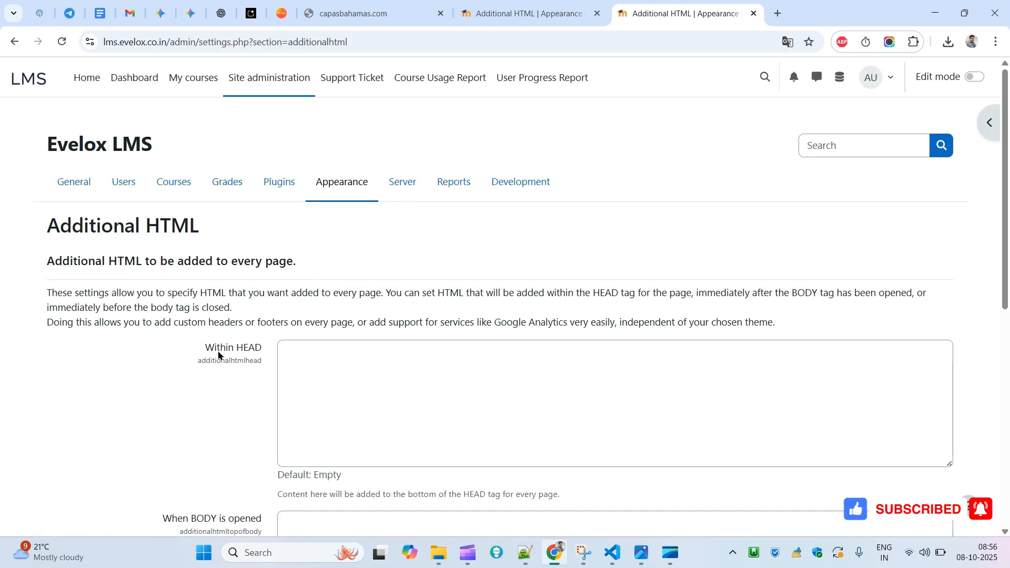
# - Compare both sites' Additional HTML fields, scrolling through the When BODY is opened style code
pyautogui.tripleClick(226, 352)
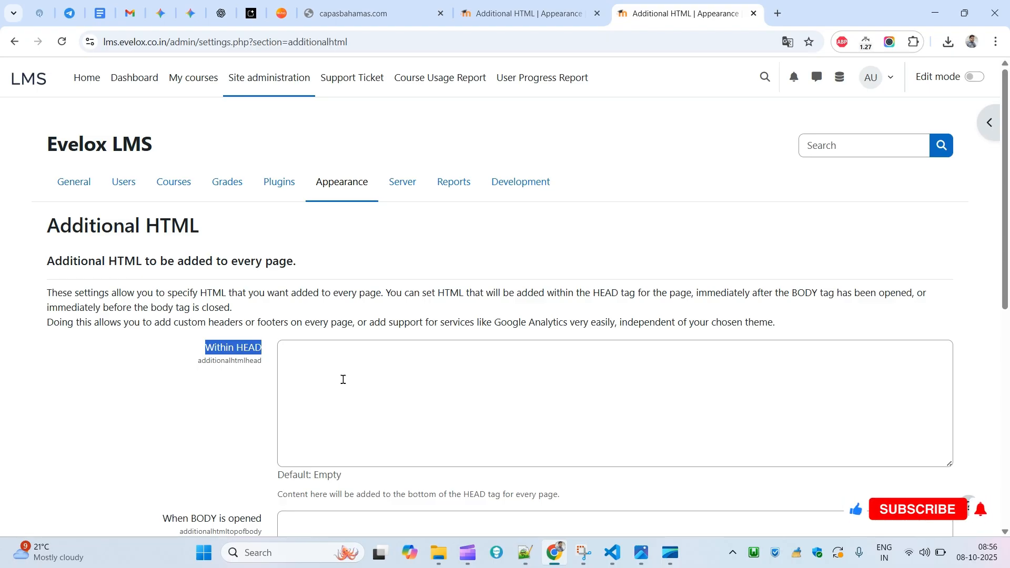
pyautogui.hotkey('ctrl', 'shift', 'Tab')
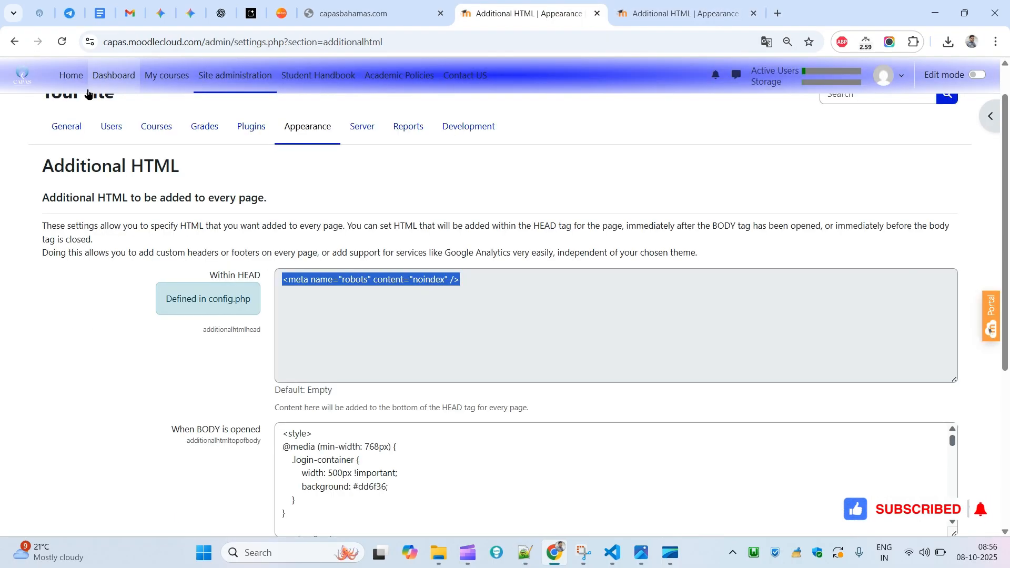
pyautogui.moveTo(158, 298); pyautogui.dragTo(288, 315)
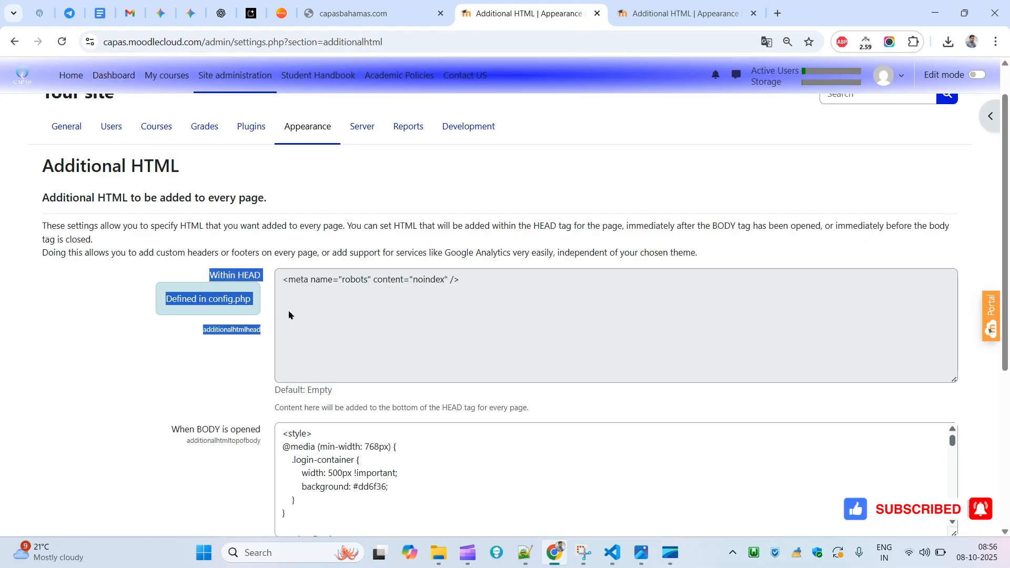
pyautogui.scroll(-4, 1008, 271)
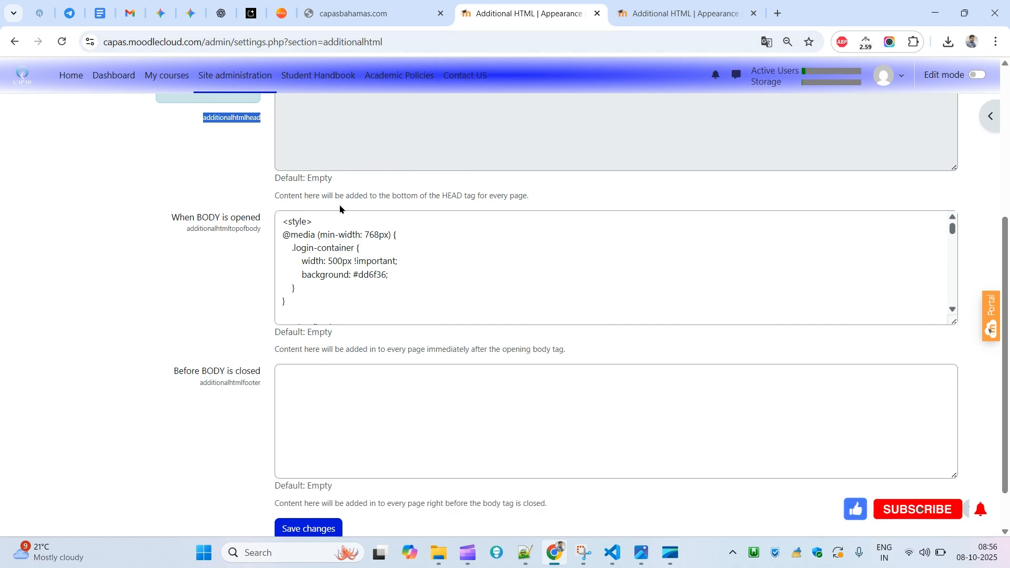
pyautogui.moveTo(173, 217); pyautogui.dragTo(250, 223)
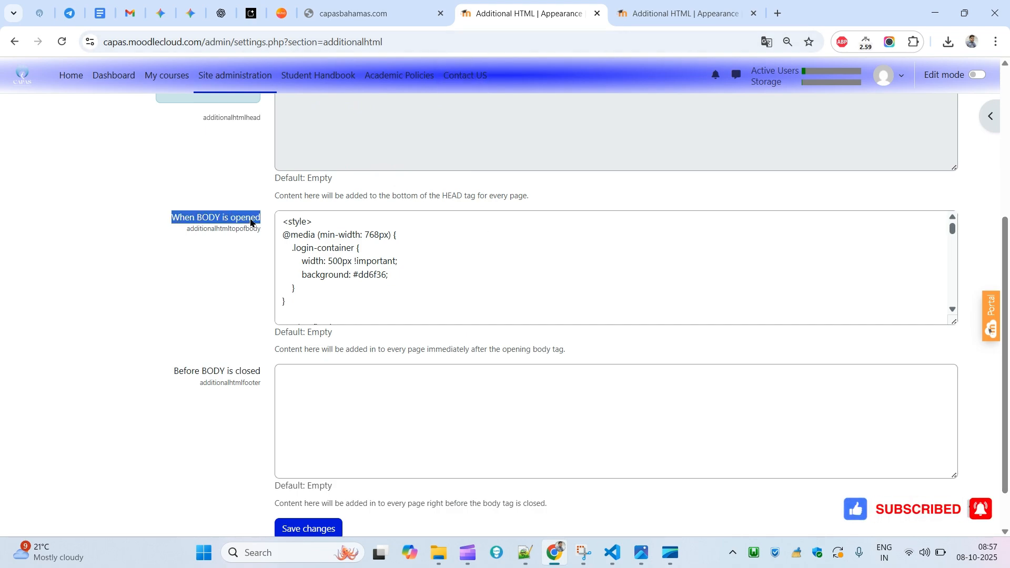
pyautogui.click(356, 279)
pyautogui.hotkey('ctrl', 'a')
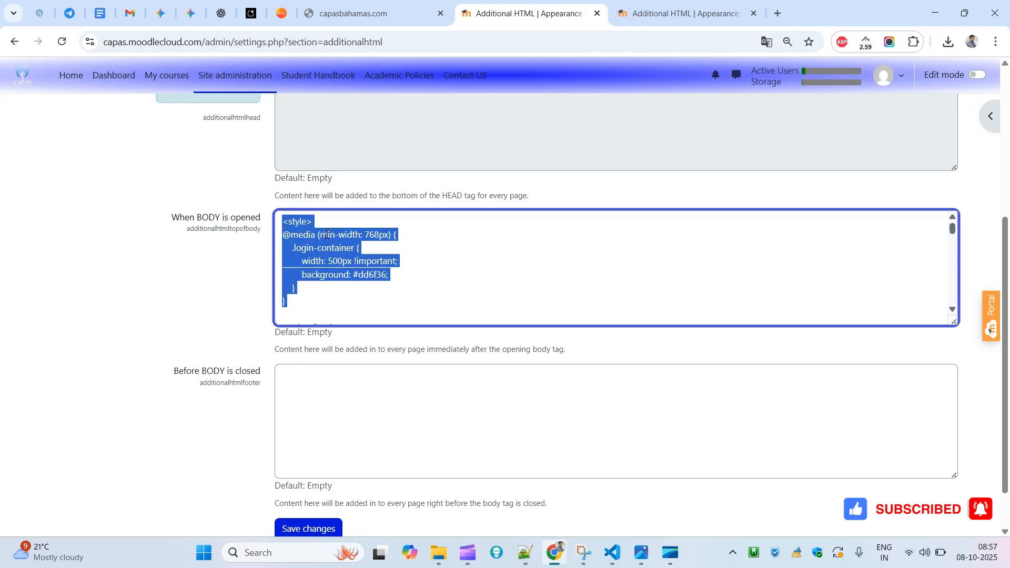
pyautogui.click(895, 302)
pyautogui.moveTo(952, 230); pyautogui.dragTo(944, 313)
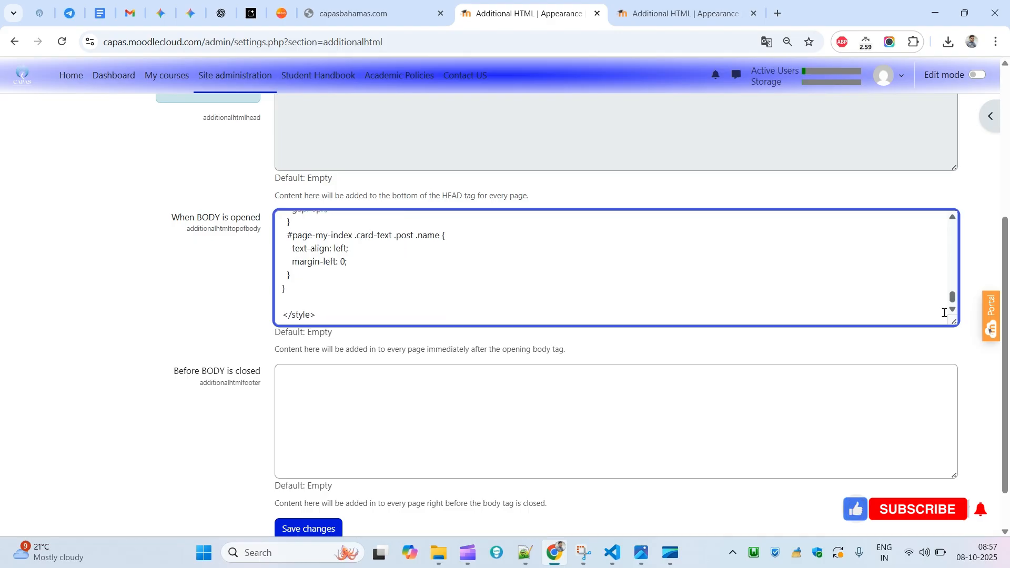
pyautogui.click(343, 422)
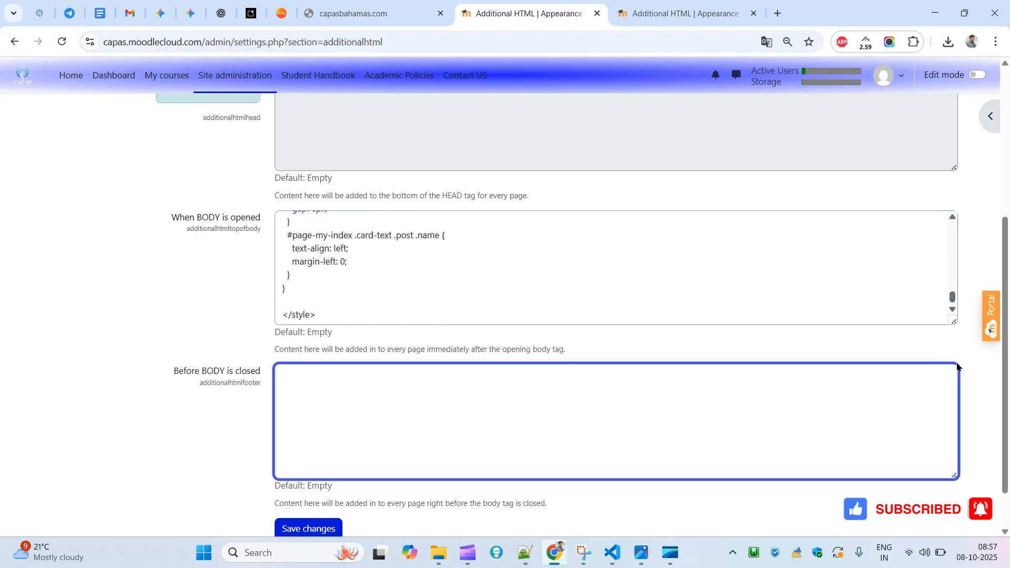
pyautogui.scroll(3, 895, 280)
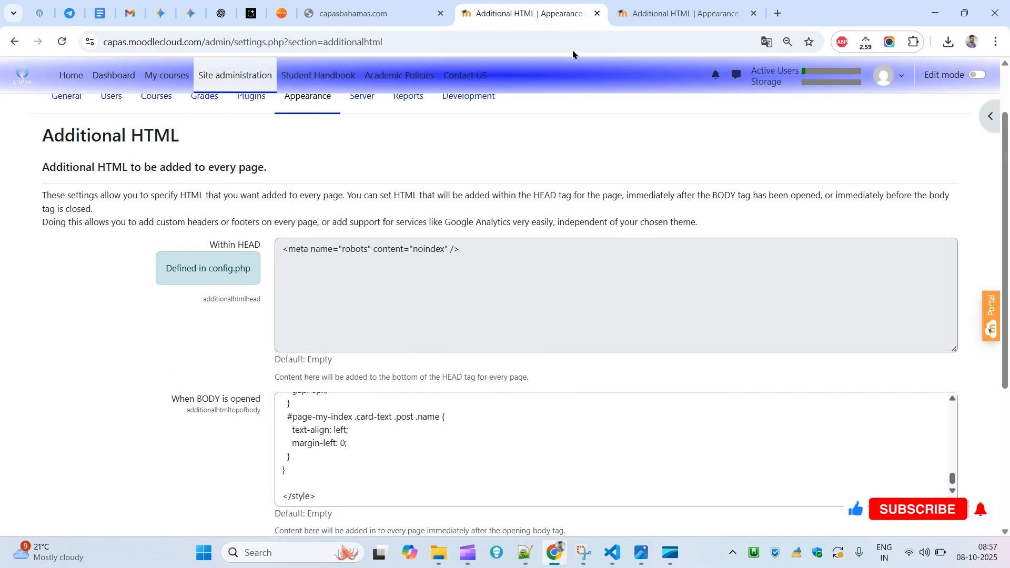
pyautogui.scroll(-1, 696, 345)
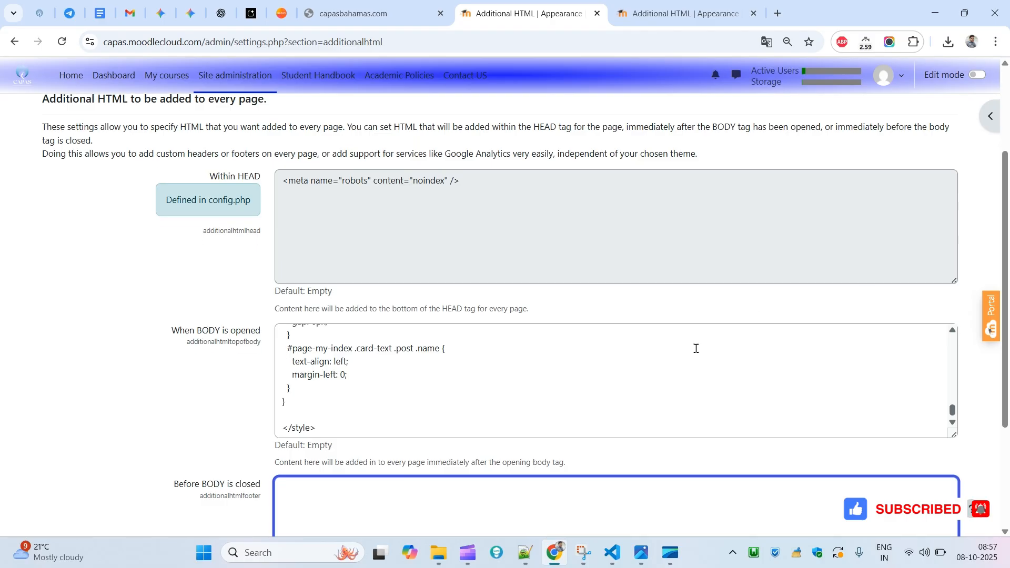
pyautogui.click(842, 385)
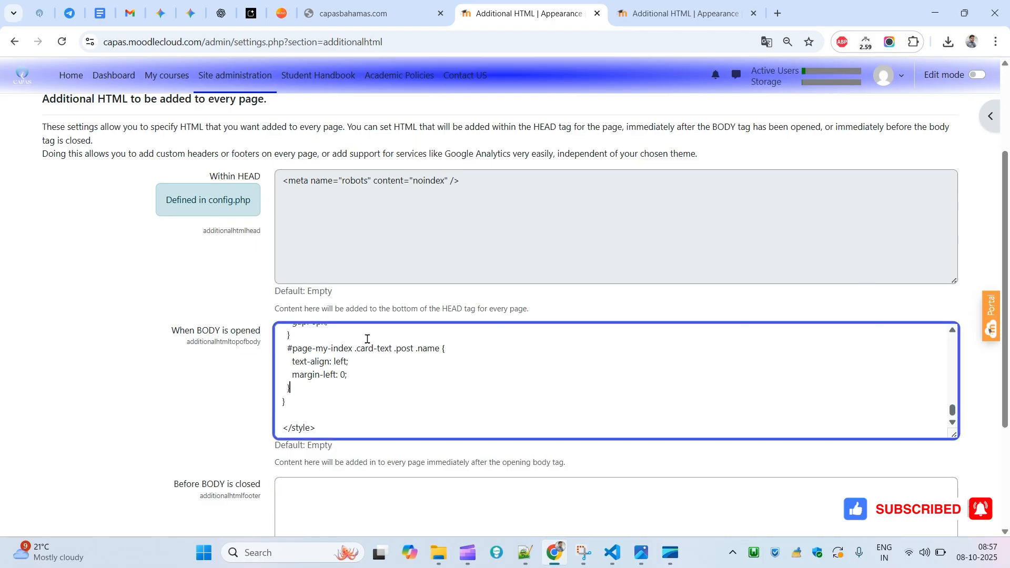
pyautogui.tripleClick(230, 333)
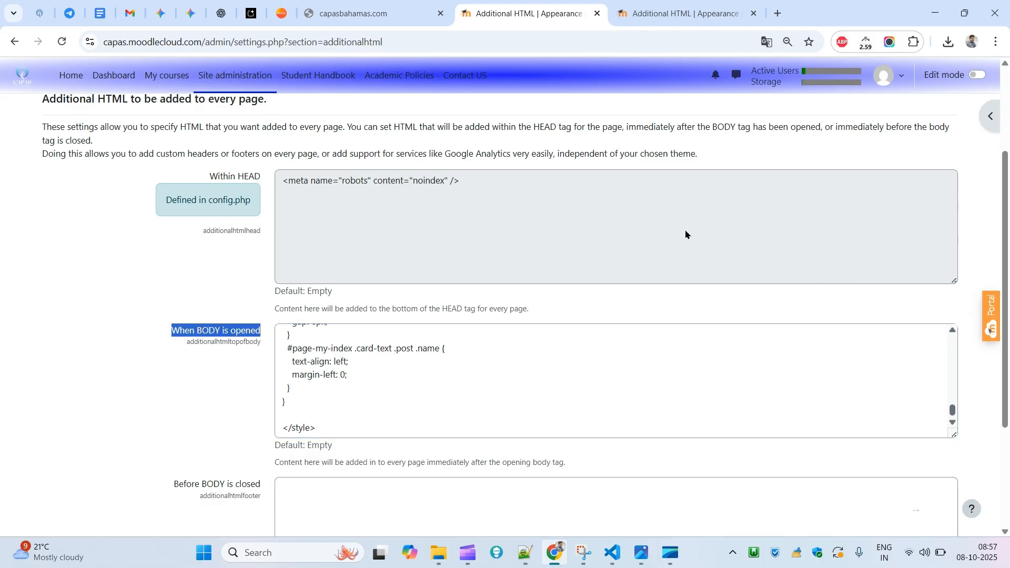
# - Log out of the site and log back in as admin
pyautogui.click(887, 75)
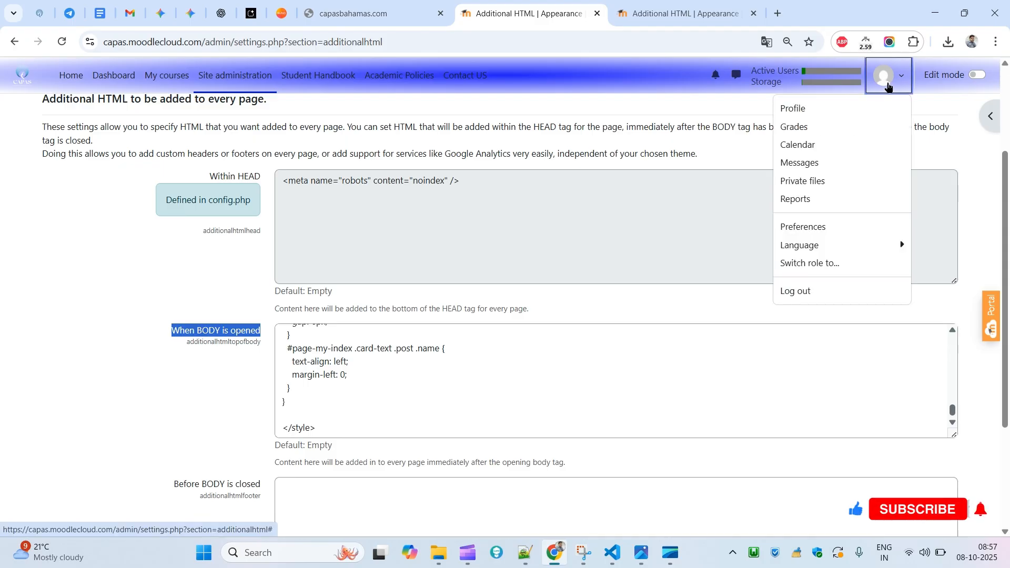
pyautogui.click(800, 289)
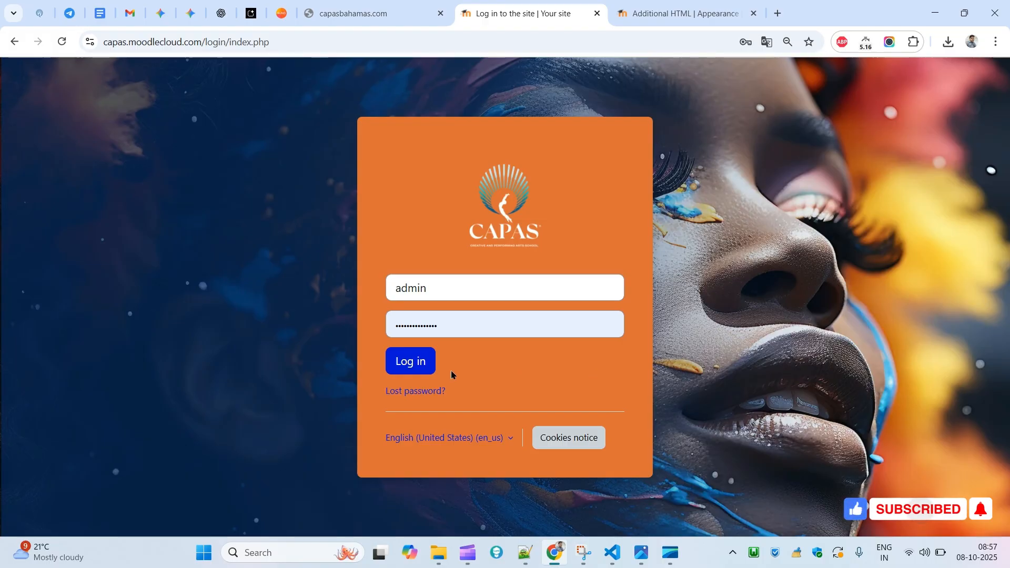
pyautogui.click(426, 365)
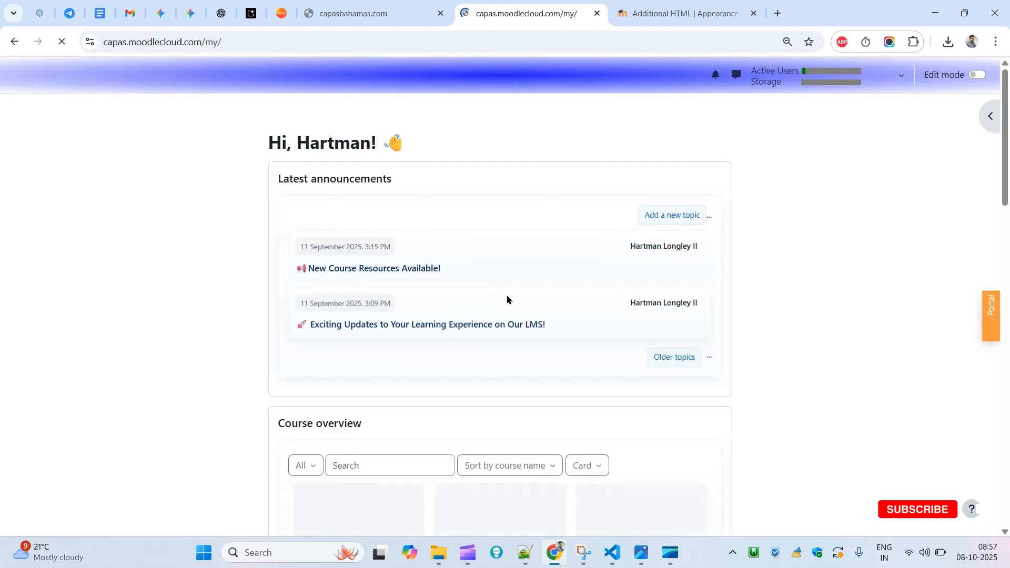
# - Open the Additional HTML settings under Site administration's Appearance section
pyautogui.click(237, 75)
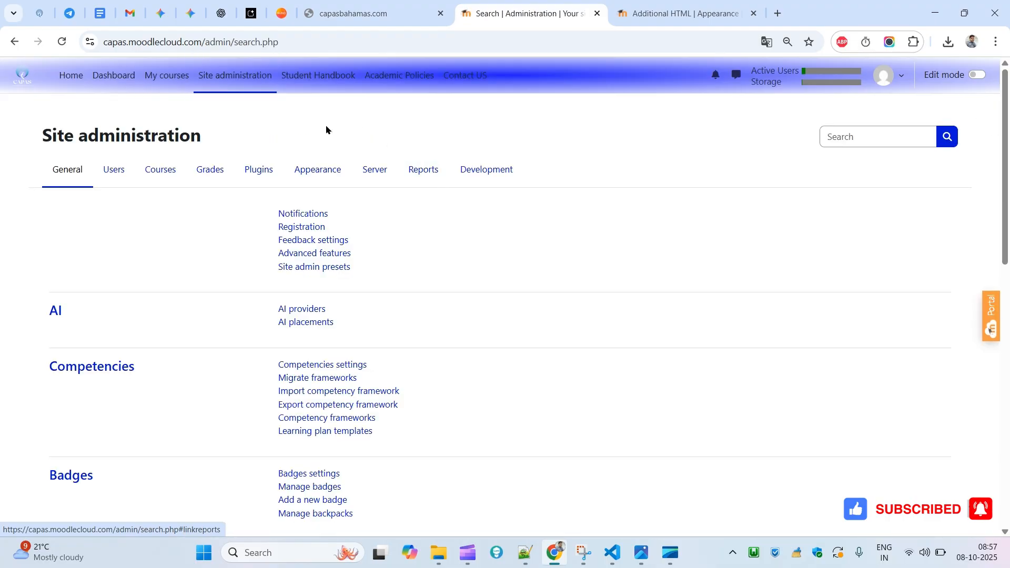
pyautogui.click(326, 171)
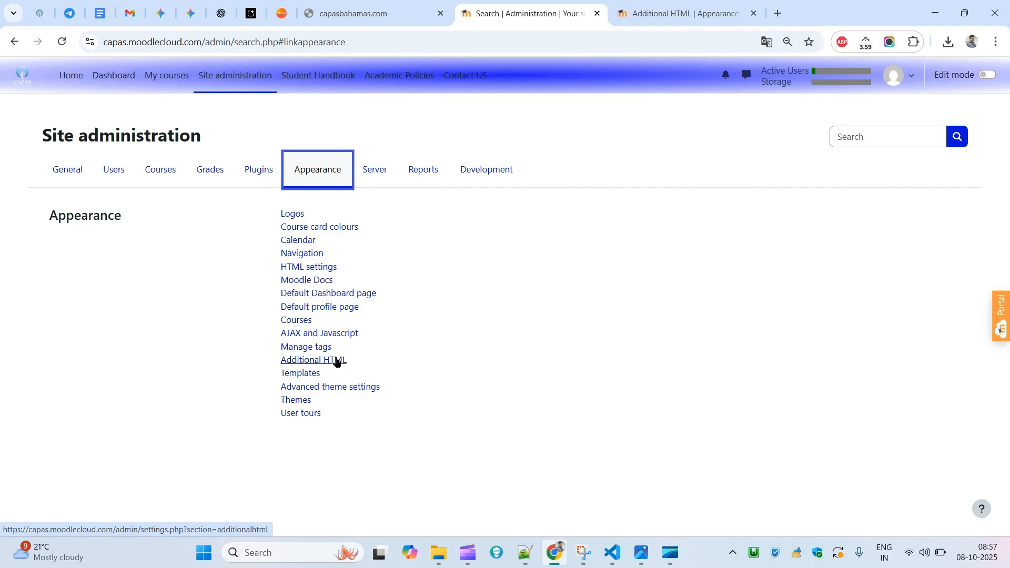
pyautogui.click(336, 361)
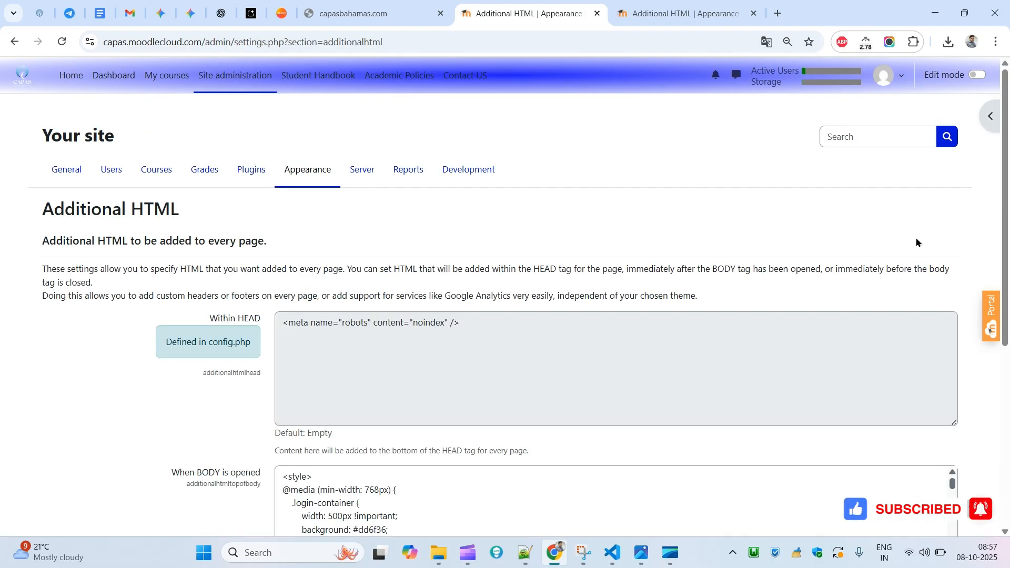
# - Examine the style code in the When BODY is opened field
pyautogui.scroll(-3, 534, 400)
pyautogui.moveTo(533, 400); pyautogui.dragTo(534, 400)
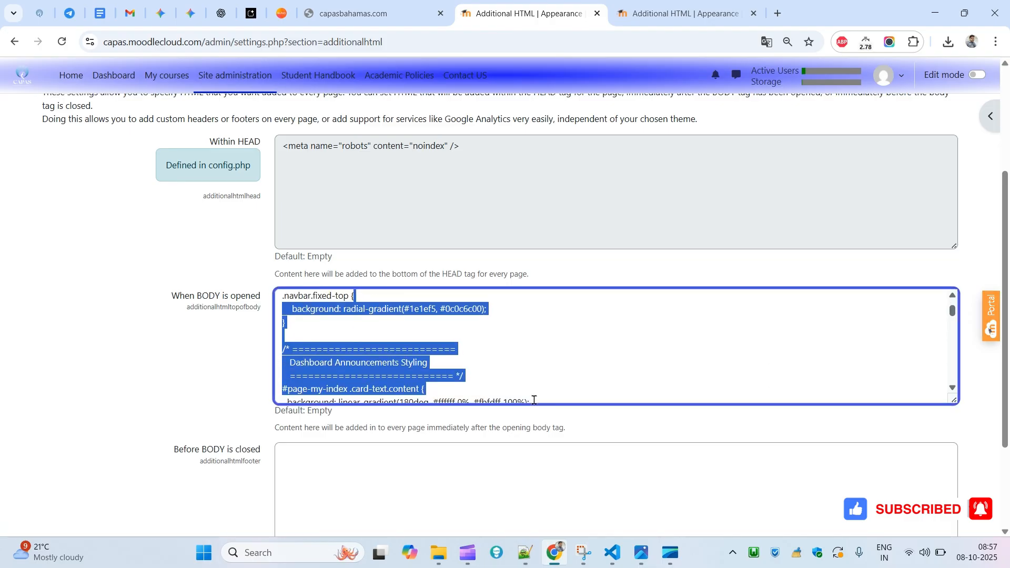
pyautogui.click(544, 357)
pyautogui.press('Down')
pyautogui.press('Down')
pyautogui.press('Down')
pyautogui.press('Down')
pyautogui.press('Down')
pyautogui.press('Down')
pyautogui.press('Down')
pyautogui.press('Down')
pyautogui.press('Down')
pyautogui.press('Down')
pyautogui.press('Down')
pyautogui.press('Down')
pyautogui.press('Down')
pyautogui.press('Down')
pyautogui.press('Down')
pyautogui.press('Down')
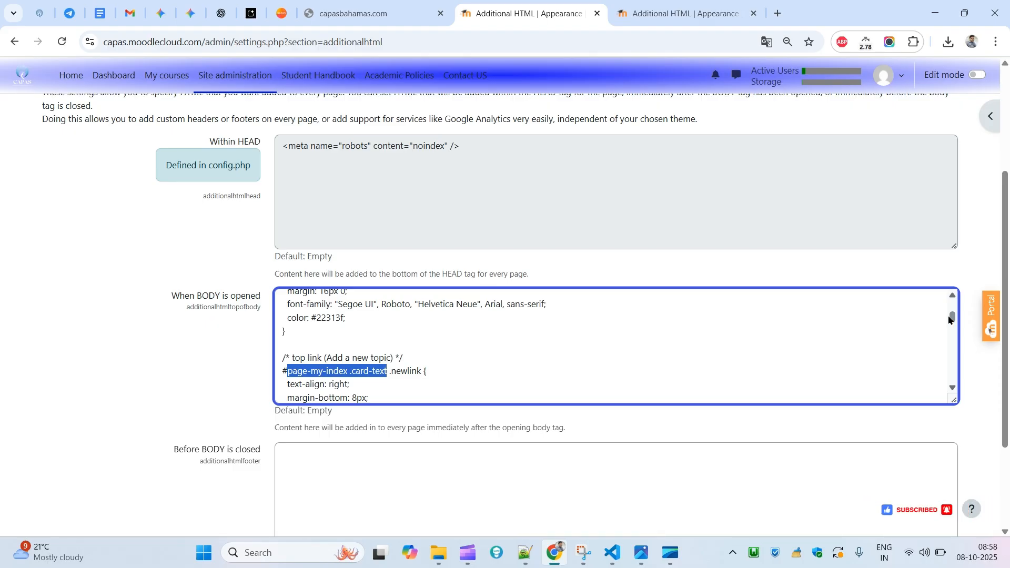
pyautogui.moveTo(950, 319); pyautogui.dragTo(956, 214)
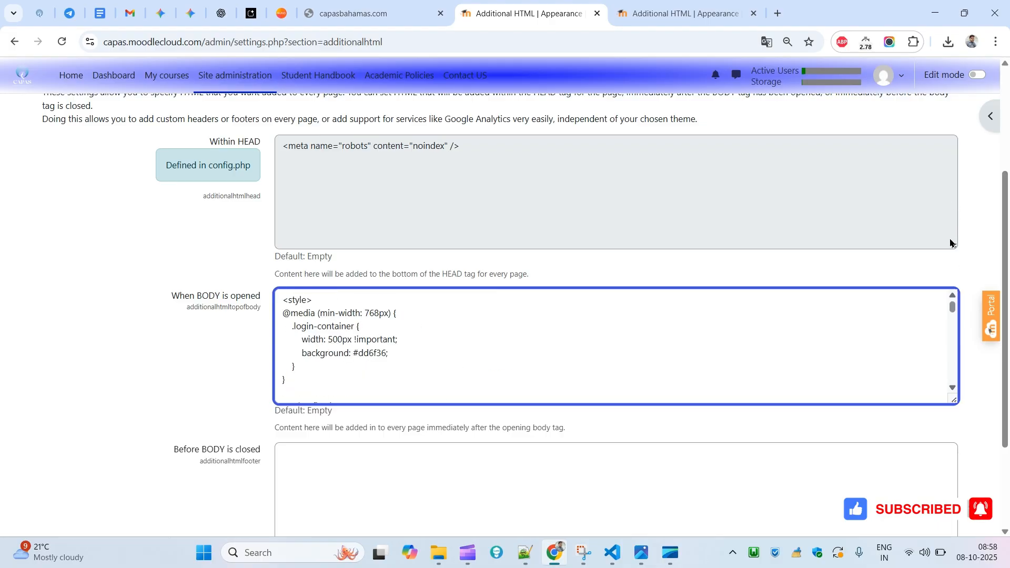
pyautogui.scroll(3, 610, 316)
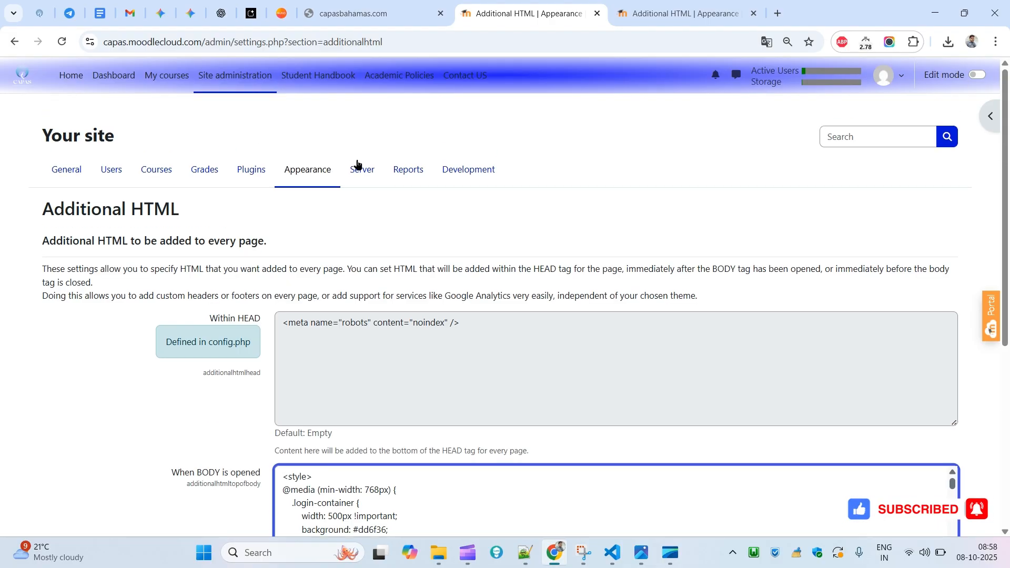
# - Browse the Course card colours and Templates pages of the Appearance section
pyautogui.click(320, 172)
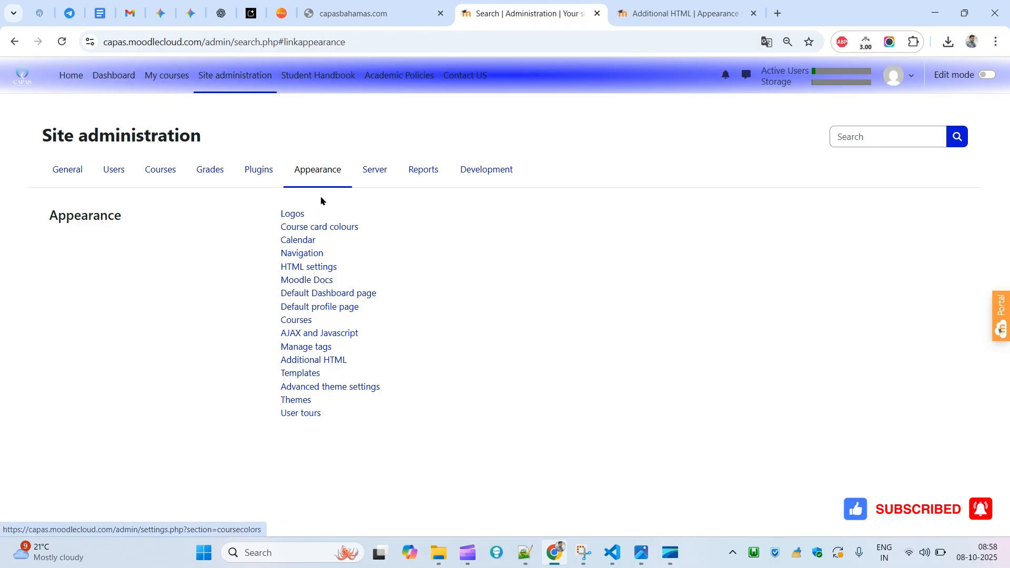
pyautogui.click(316, 228)
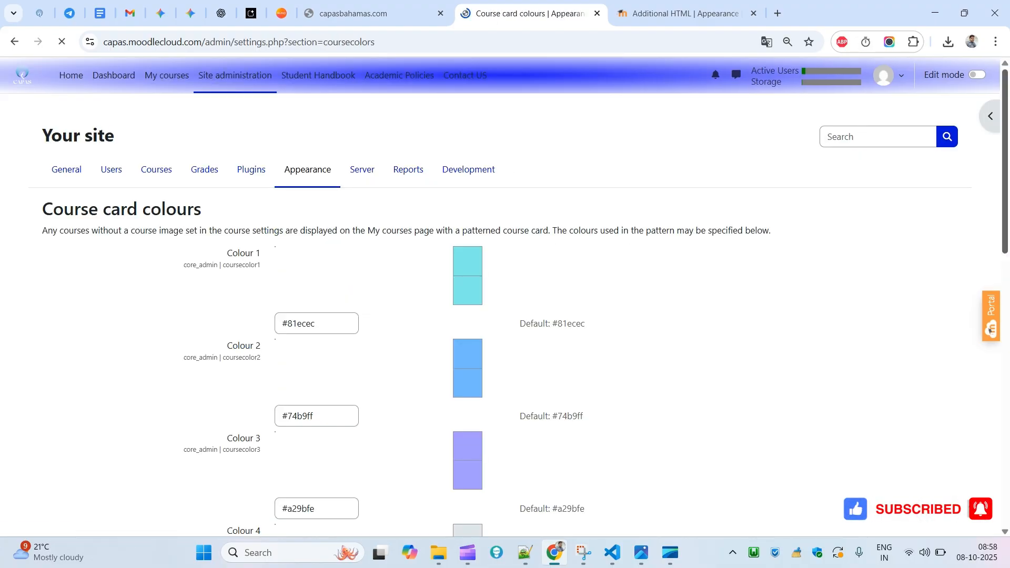
pyautogui.scroll(-13, 981, 444)
pyautogui.scroll(13, 978, 473)
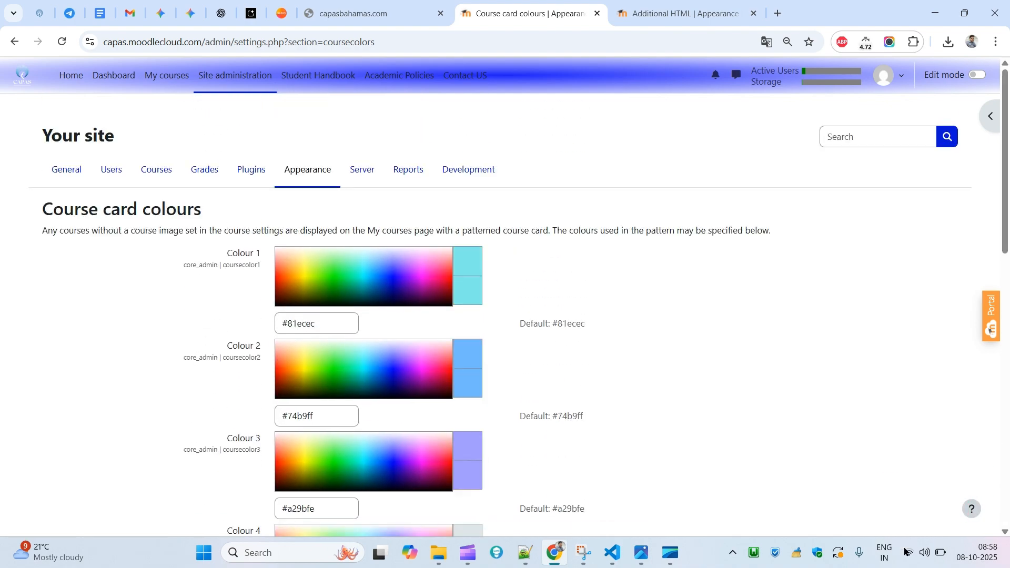
pyautogui.click(13, 40)
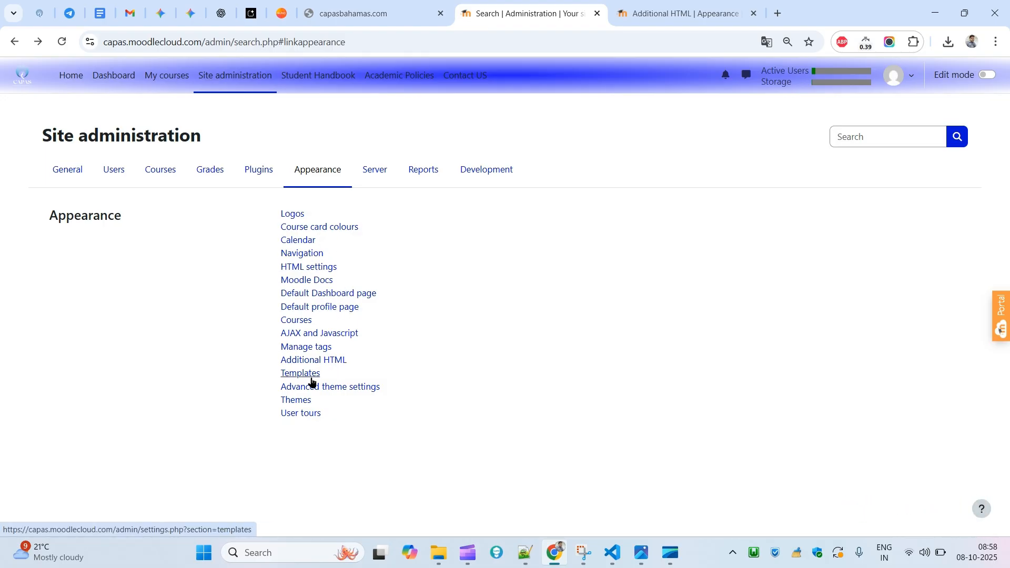
pyautogui.click(289, 374)
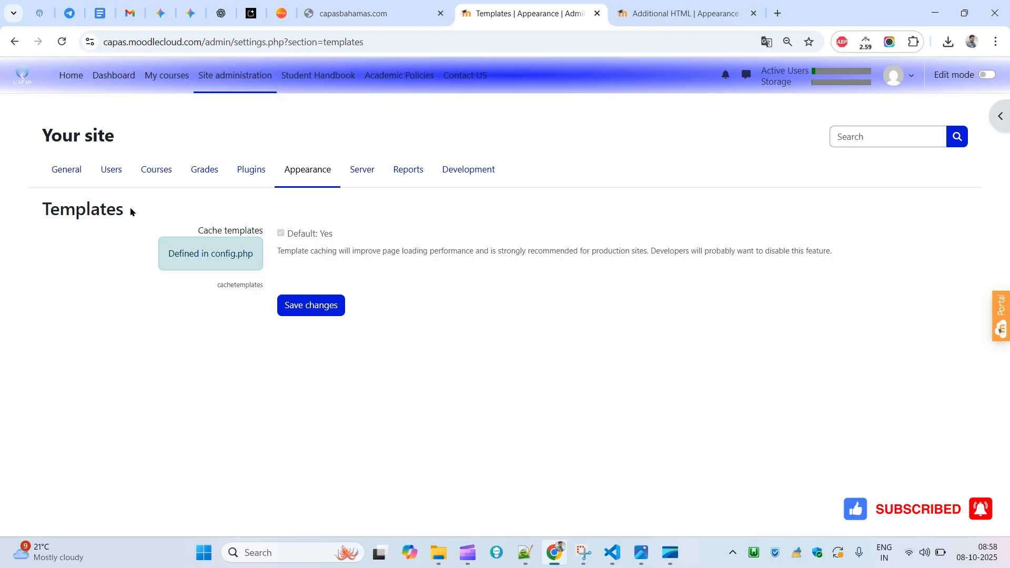
pyautogui.click(12, 42)
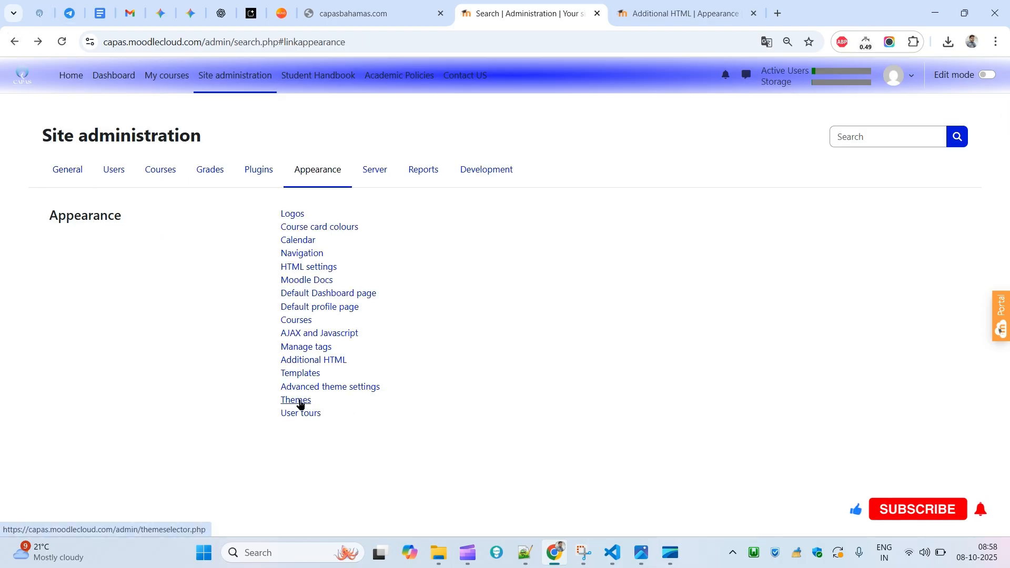
# - Open Advanced theme settings and review its options, including the Custom menu items field
pyautogui.click(347, 389)
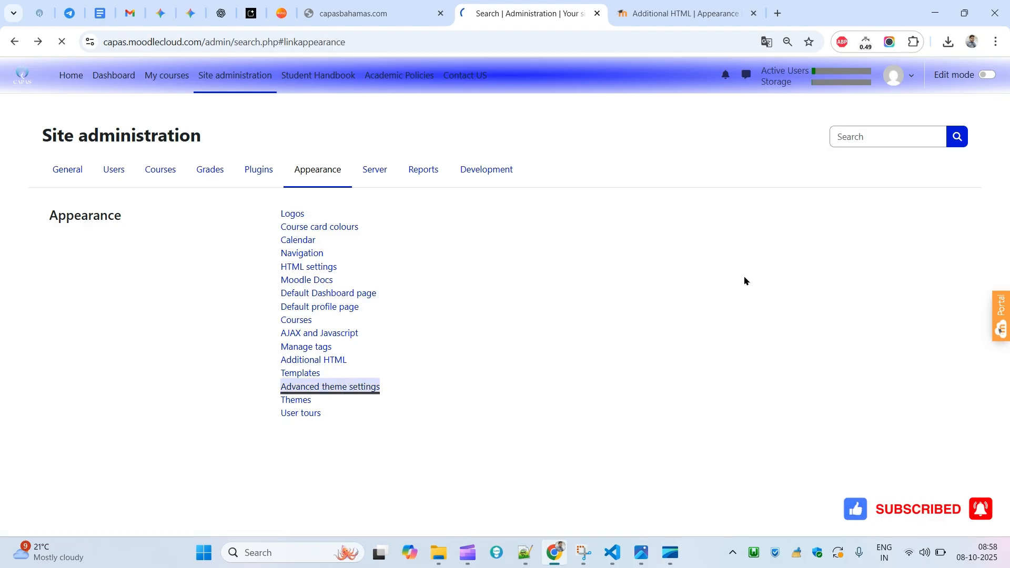
pyautogui.moveTo(1004, 111)
pyautogui.mouseDown()
pyautogui.moveTo(1004, 396)
pyautogui.moveTo(1005, 110)
pyautogui.mouseUp()
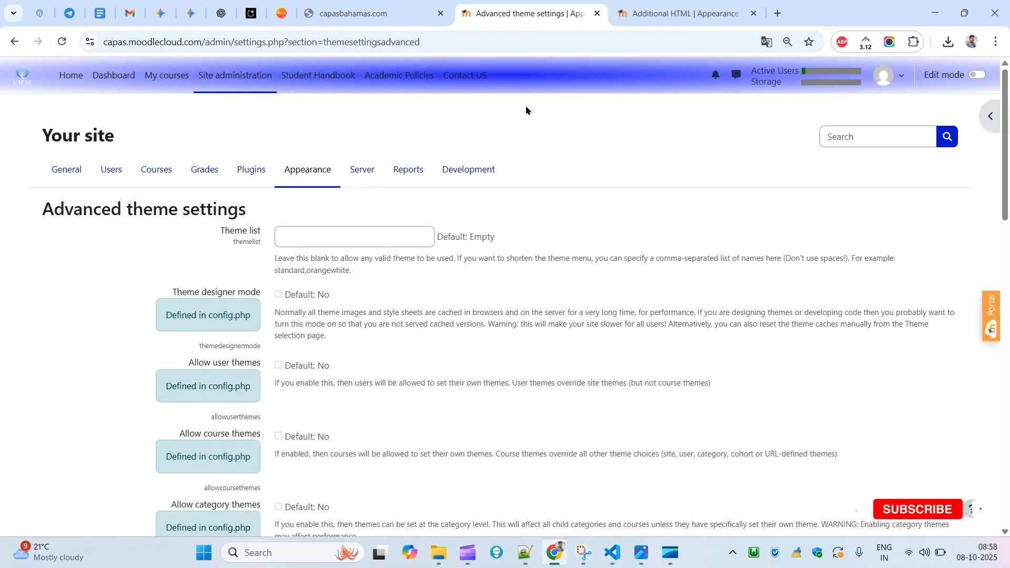
pyautogui.moveTo(506, 77); pyautogui.dragTo(176, 157)
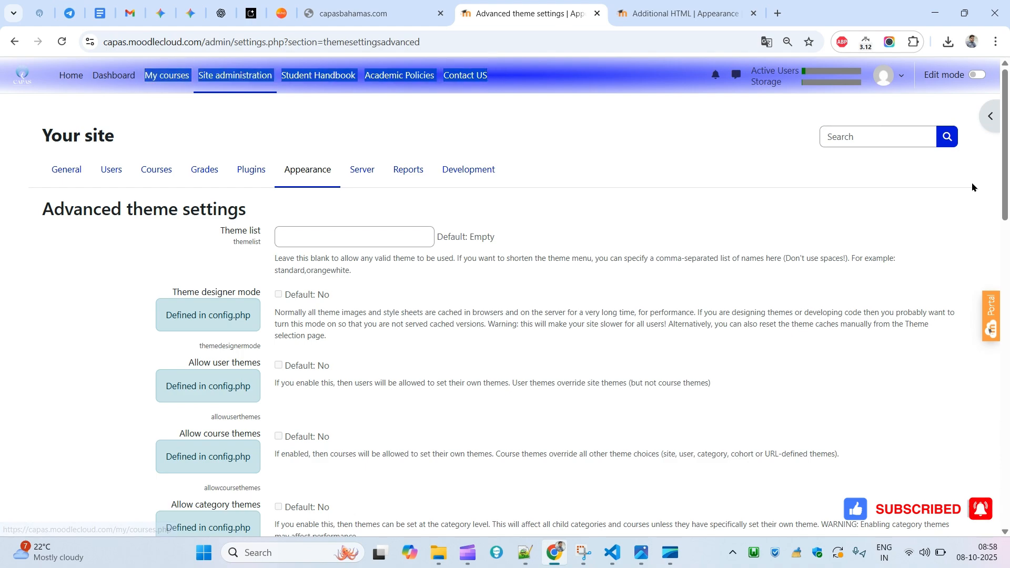
pyautogui.moveTo(1004, 152); pyautogui.dragTo(990, 234)
pyautogui.scroll(-5, 990, 234)
pyautogui.scroll(10, 990, 234)
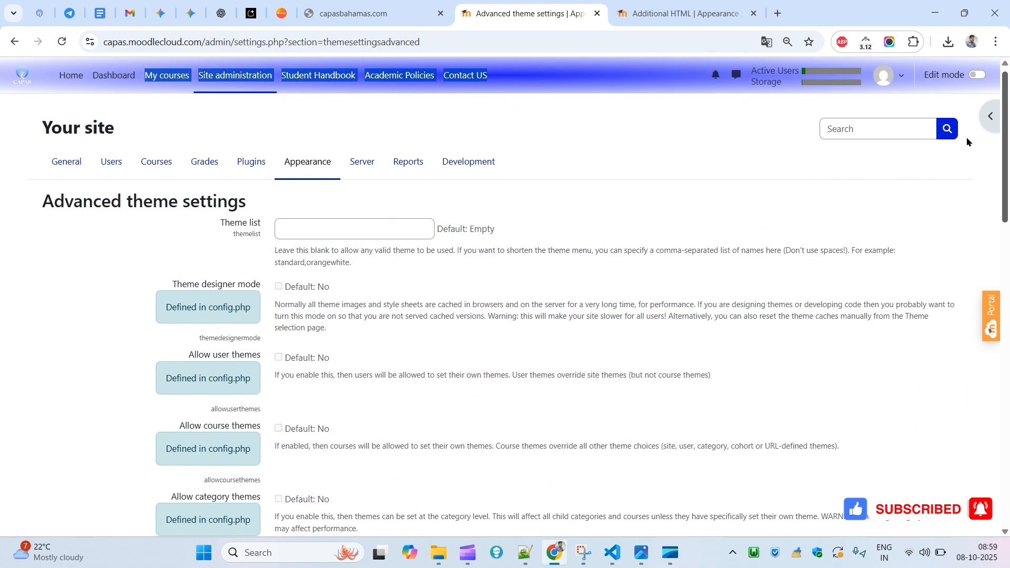
pyautogui.moveTo(180, 314); pyautogui.dragTo(475, 408)
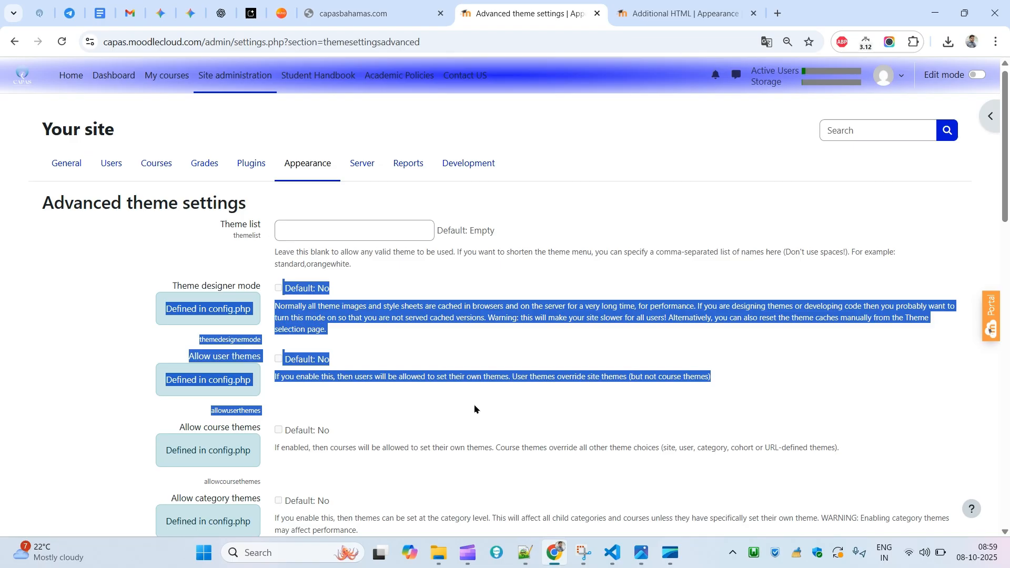
pyautogui.doubleClick(474, 377)
pyautogui.scroll(-12, 520, 257)
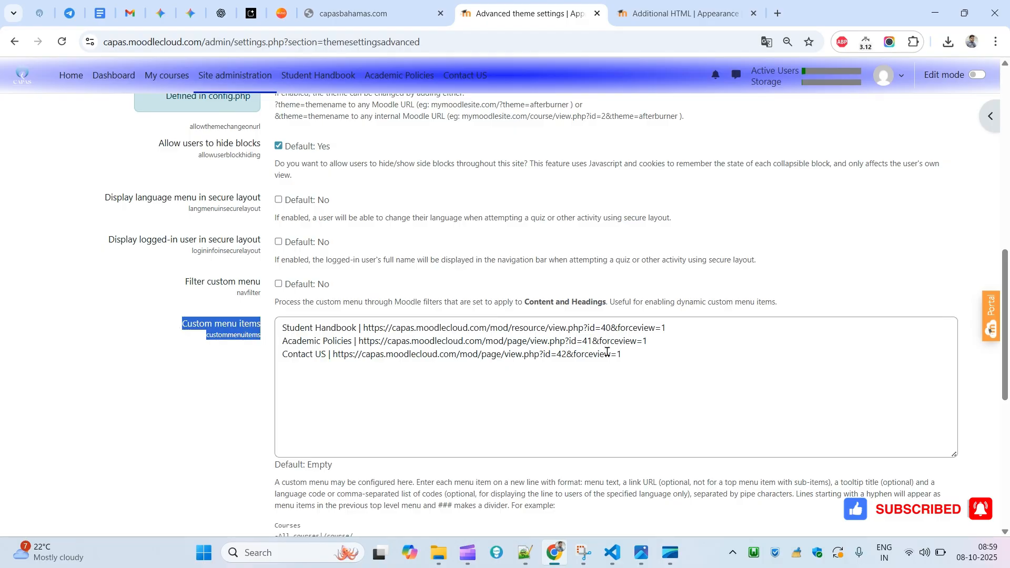
pyautogui.moveTo(606, 351); pyautogui.dragTo(322, 327)
pyautogui.scroll(-3, 322, 327)
pyautogui.moveTo(1006, 368); pyautogui.dragTo(977, 135)
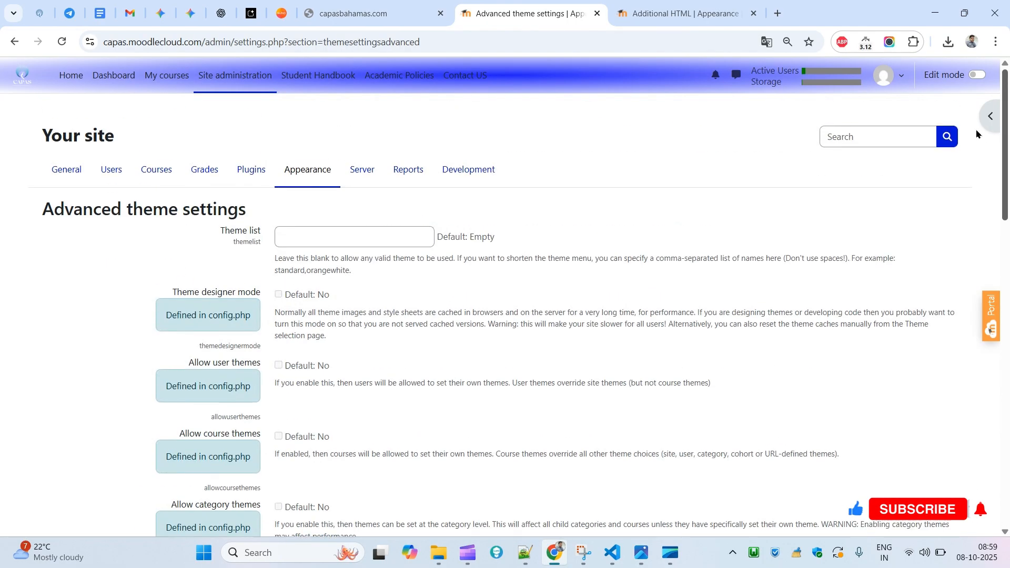
# - Open the user menu and compare it with the User menu items setting
pyautogui.click(895, 79)
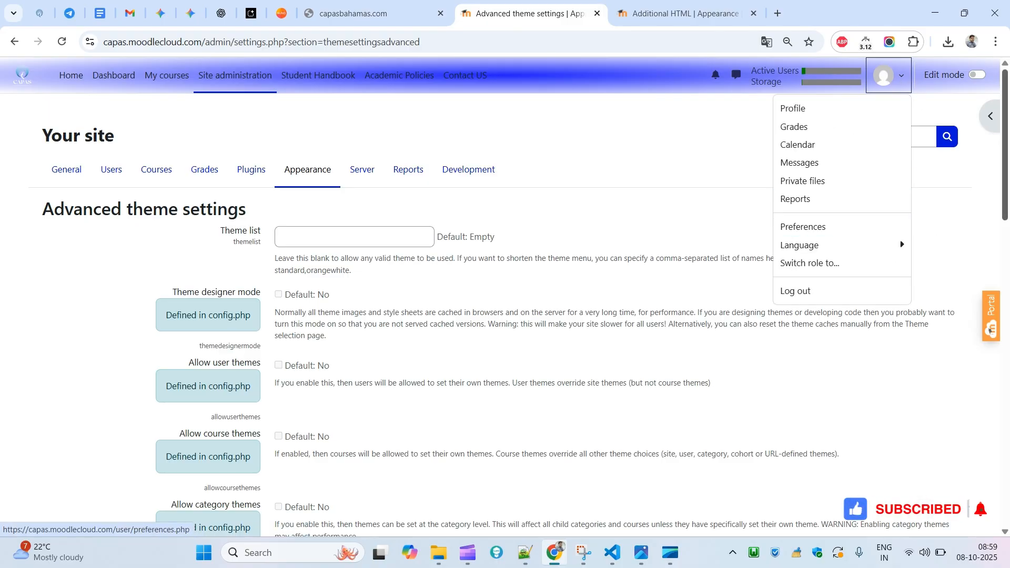
pyautogui.scroll(-20, 981, 412)
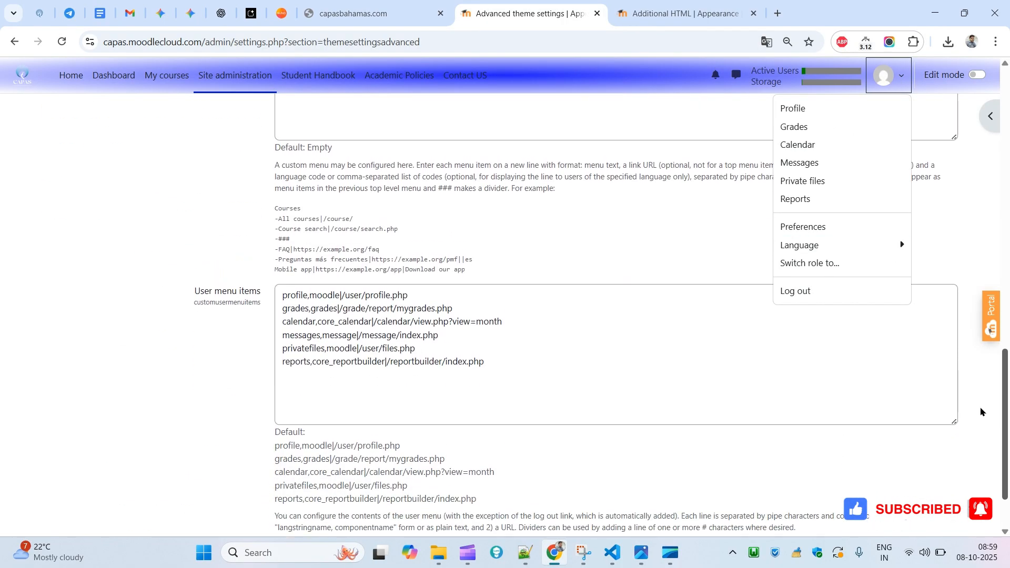
pyautogui.scroll(-1, 981, 412)
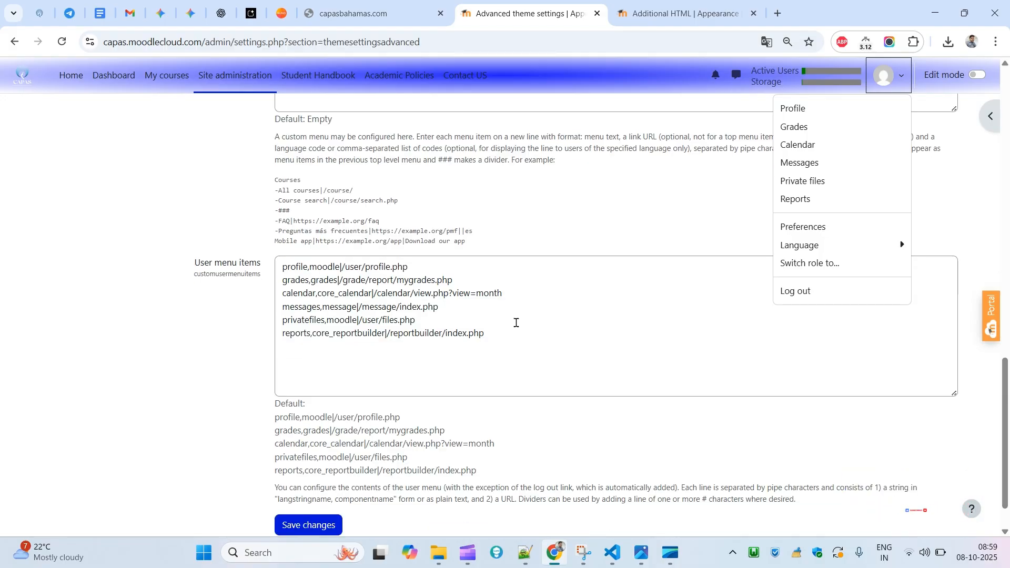
pyautogui.moveTo(514, 322); pyautogui.dragTo(231, 294)
pyautogui.scroll(20, 676, 190)
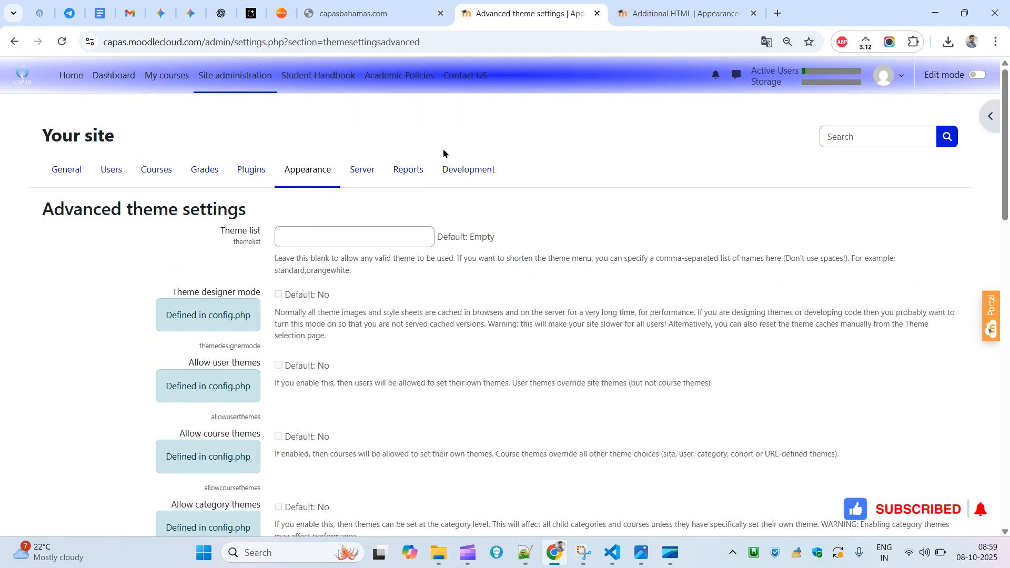
# - Open the Boost theme's settings from Themes and review its general settings, including the login background image
pyautogui.click(308, 169)
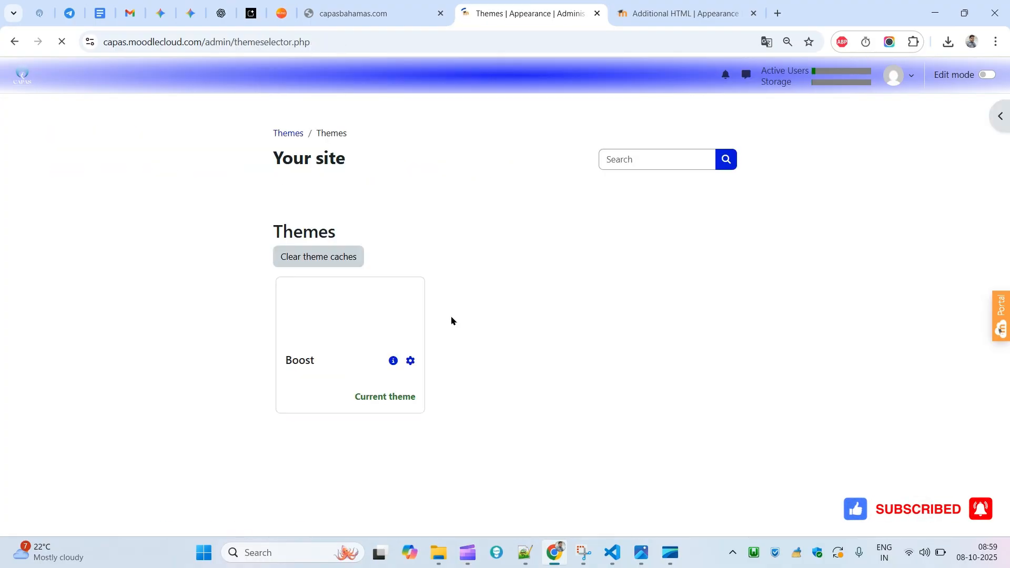
pyautogui.click(410, 362)
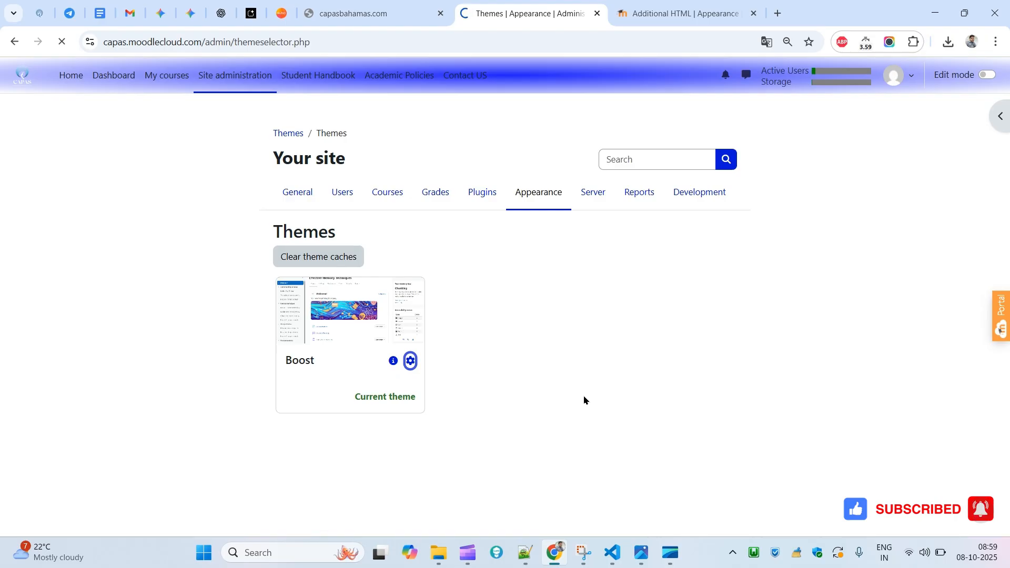
pyautogui.moveTo(1009, 216); pyautogui.dragTo(813, 356)
pyautogui.moveTo(1008, 268); pyautogui.dragTo(963, 416)
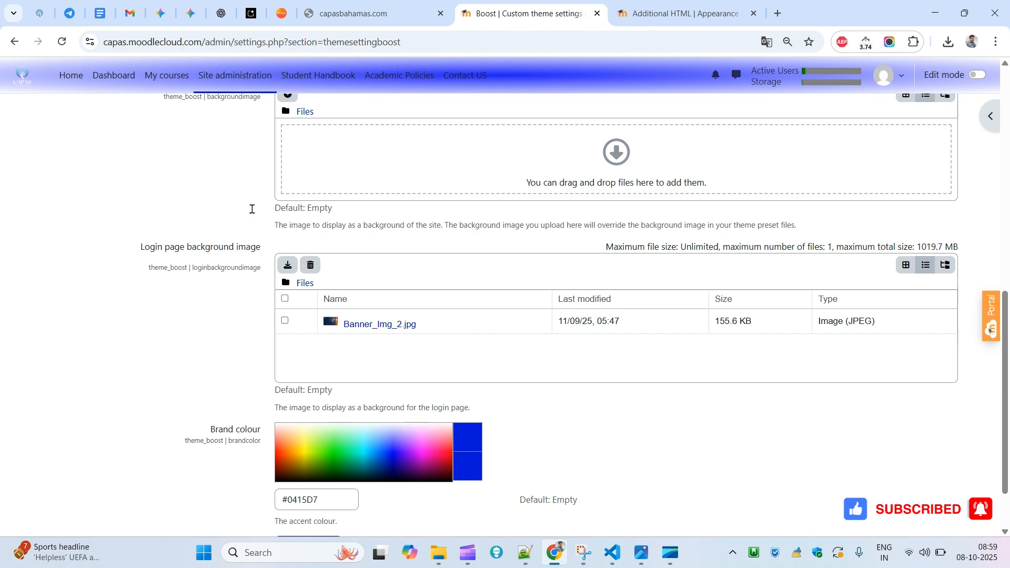
pyautogui.tripleClick(183, 256)
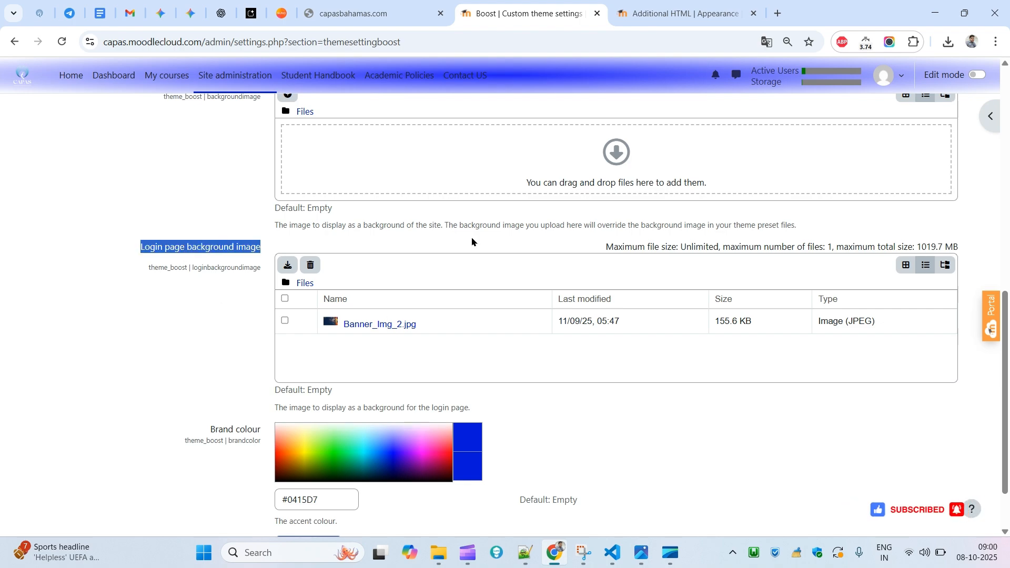
pyautogui.moveTo(1004, 353); pyautogui.dragTo(1004, 130)
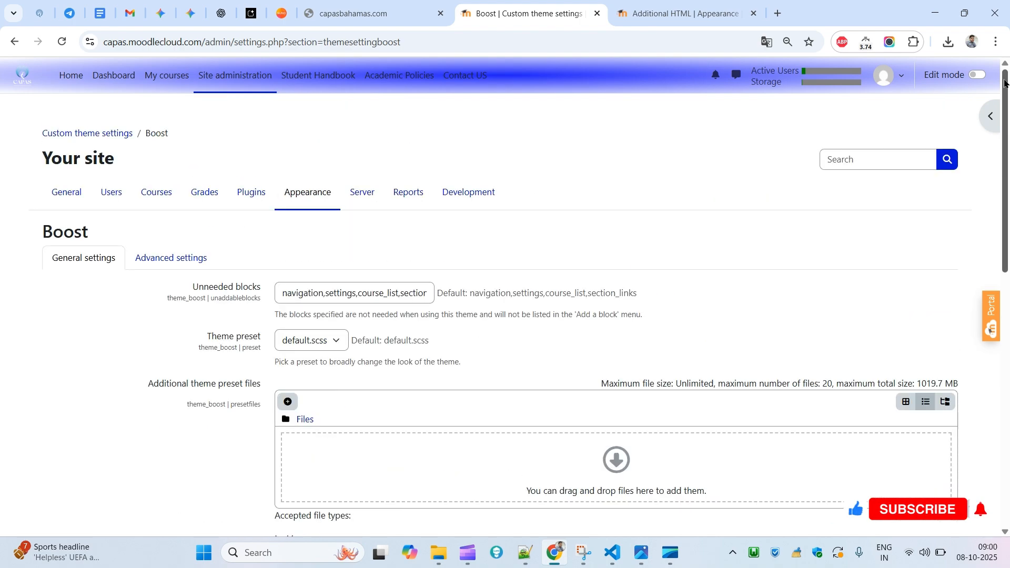
pyautogui.doubleClick(368, 46)
pyautogui.moveTo(1003, 216); pyautogui.dragTo(998, 153)
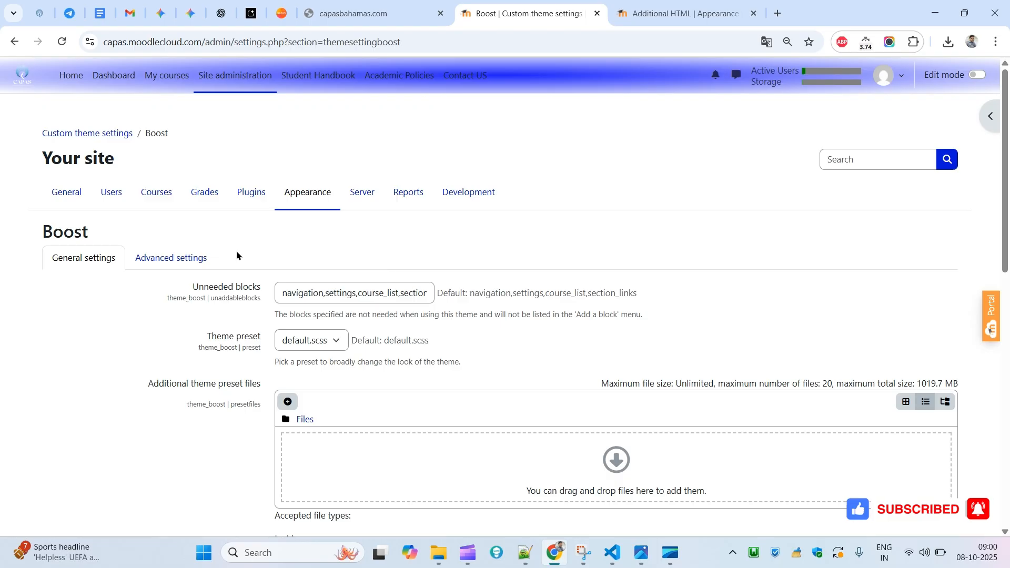
# - Review the Boost theme's Advanced settings SCSS fields, then return to General settings
pyautogui.click(192, 254)
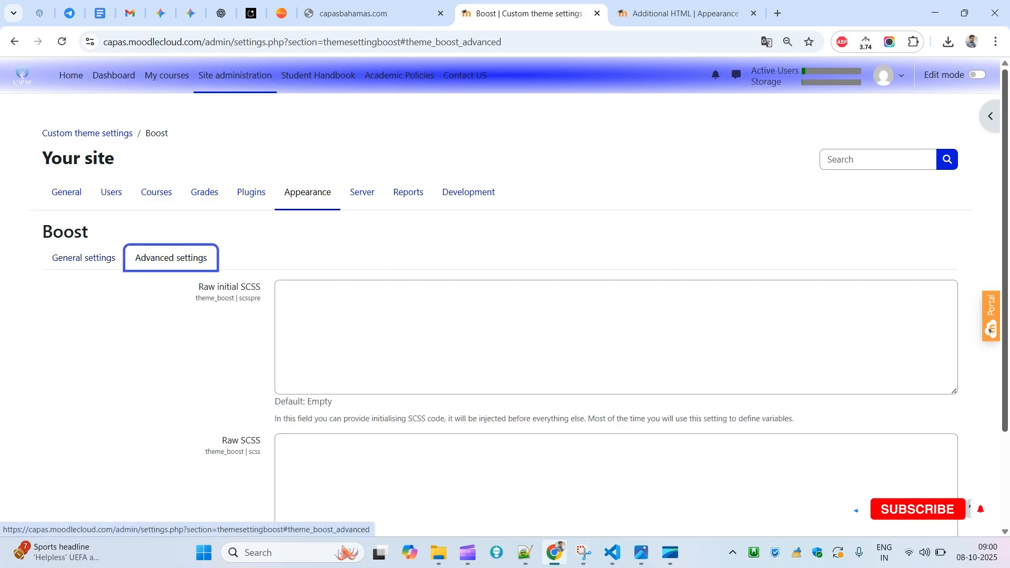
pyautogui.scroll(-3, 936, 326)
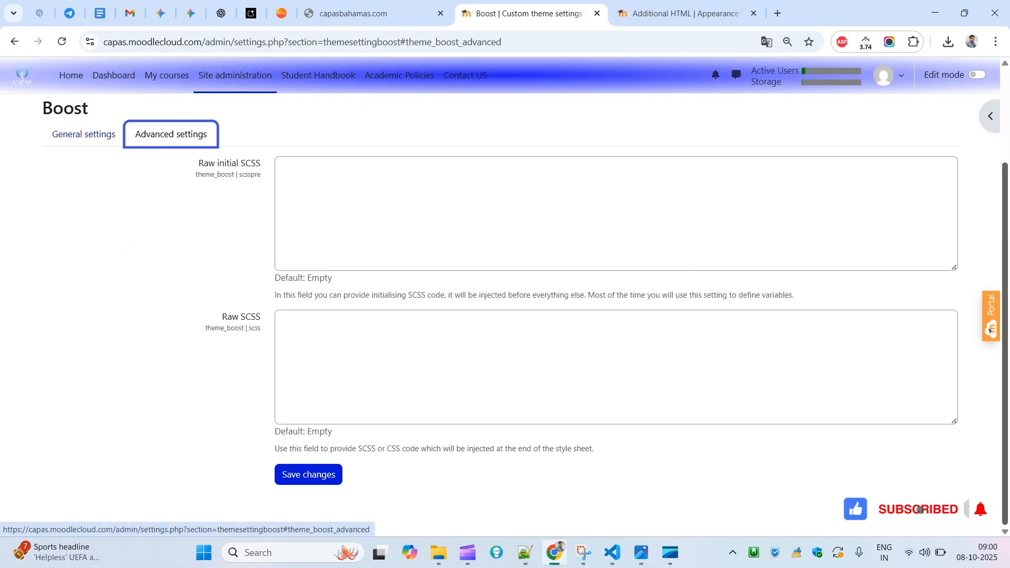
pyautogui.click(90, 137)
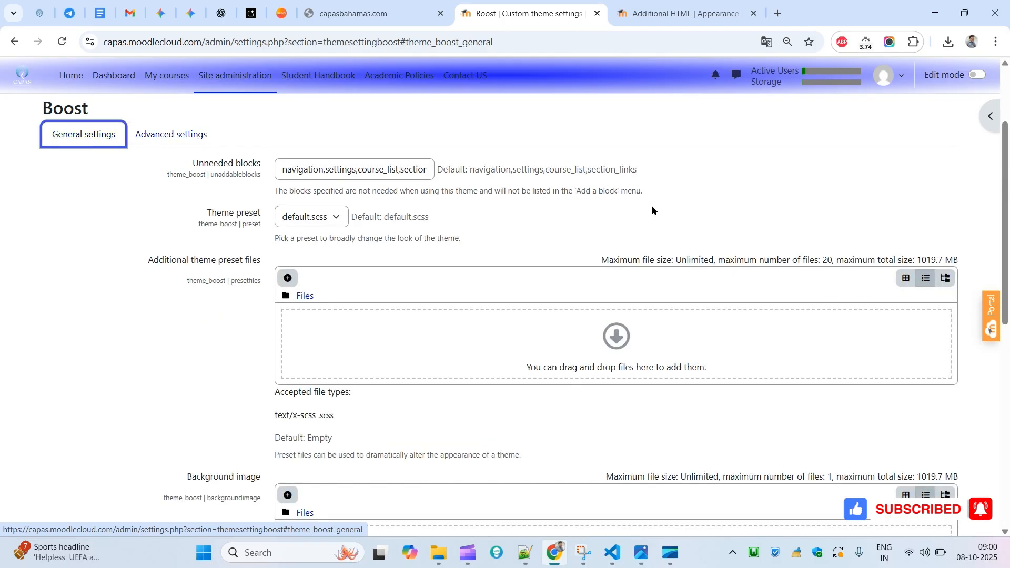
pyautogui.scroll(-10, 986, 439)
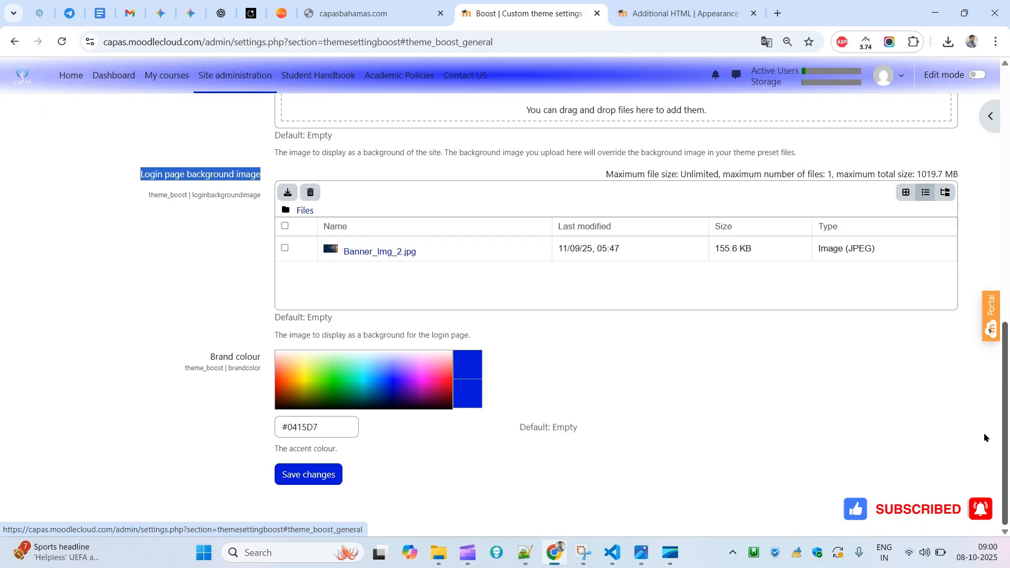
pyautogui.scroll(10, 985, 438)
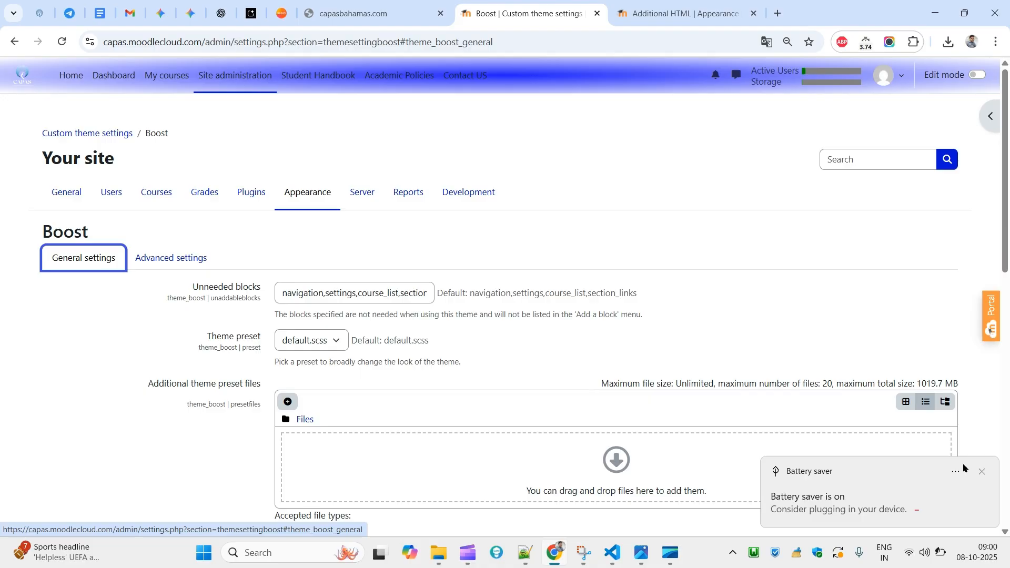
pyautogui.click(981, 471)
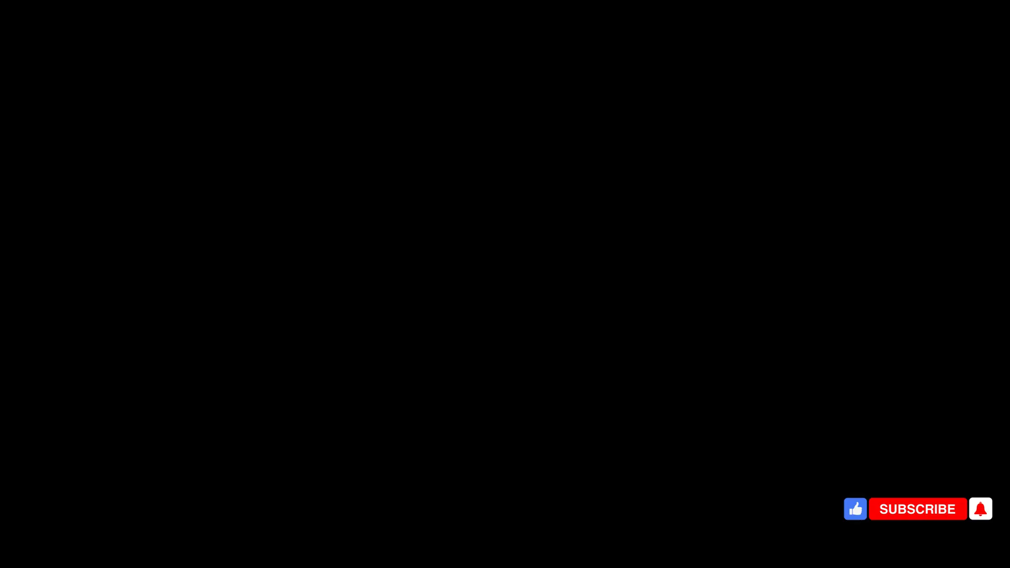